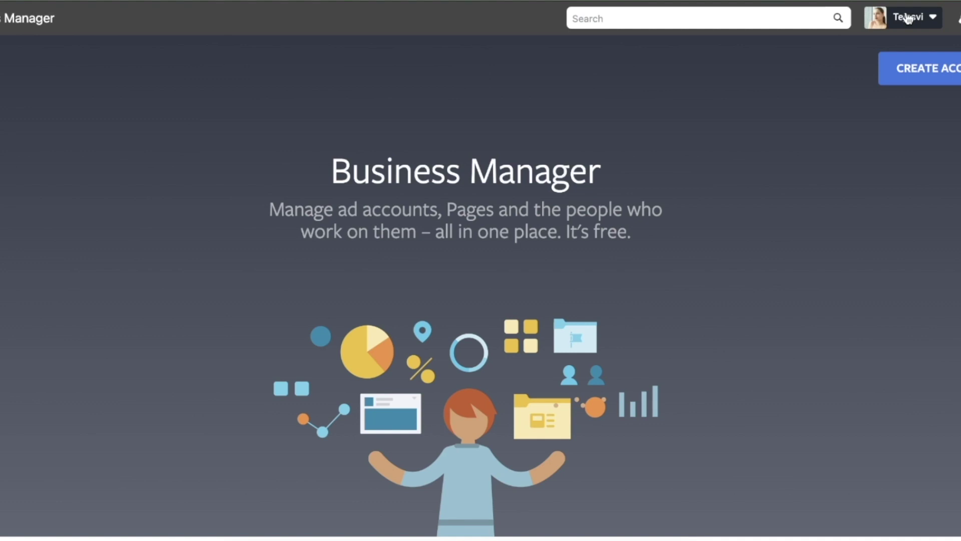
- Start a new Facebook account with Create New Account in the account menu
click(909, 19)
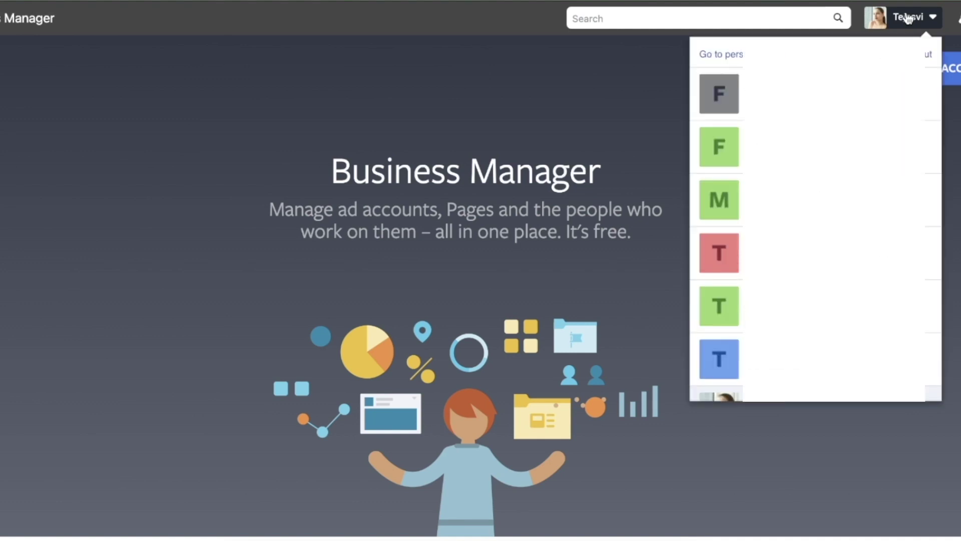
scroll(928, 373, down, 2)
scroll(927, 373, up, 2)
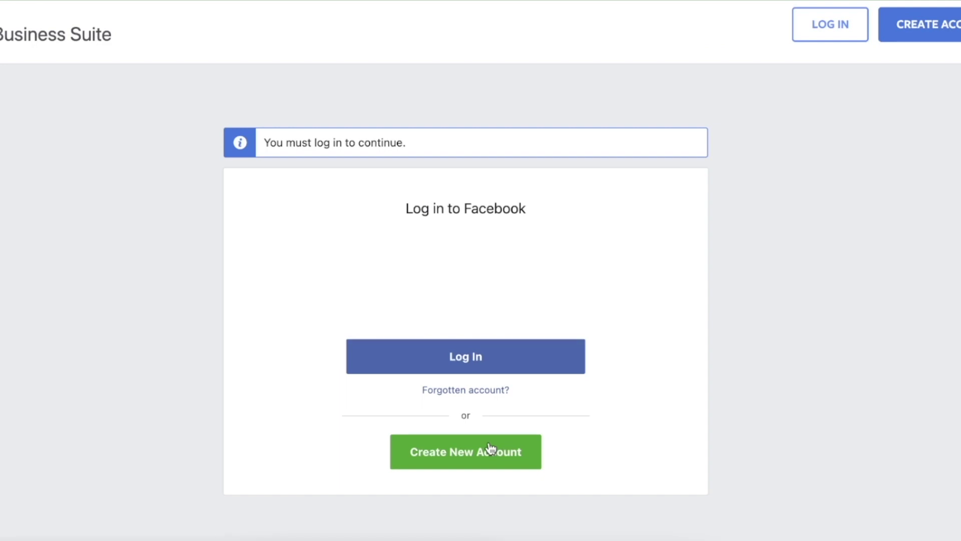
click(489, 448)
scroll(429, 178, down, 1)
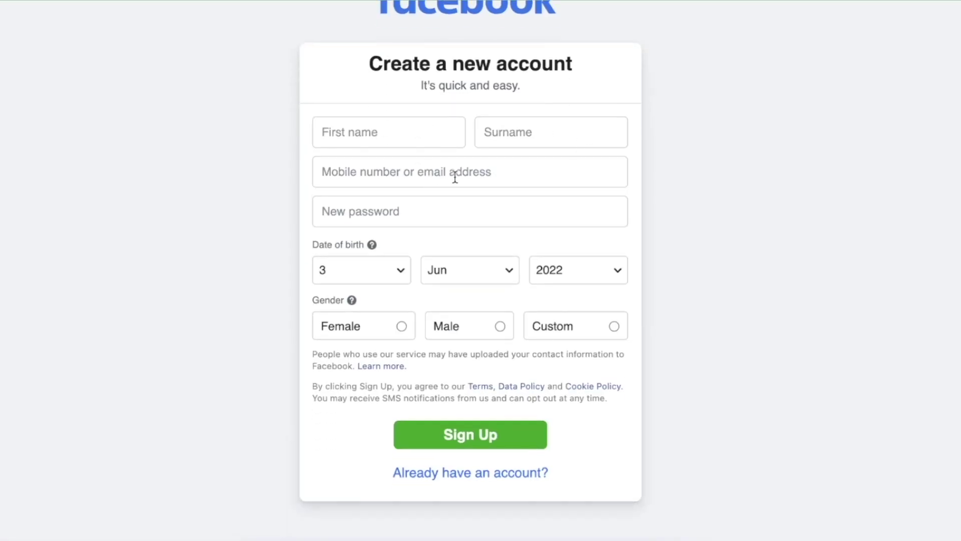
scroll(408, 168, up, 1)
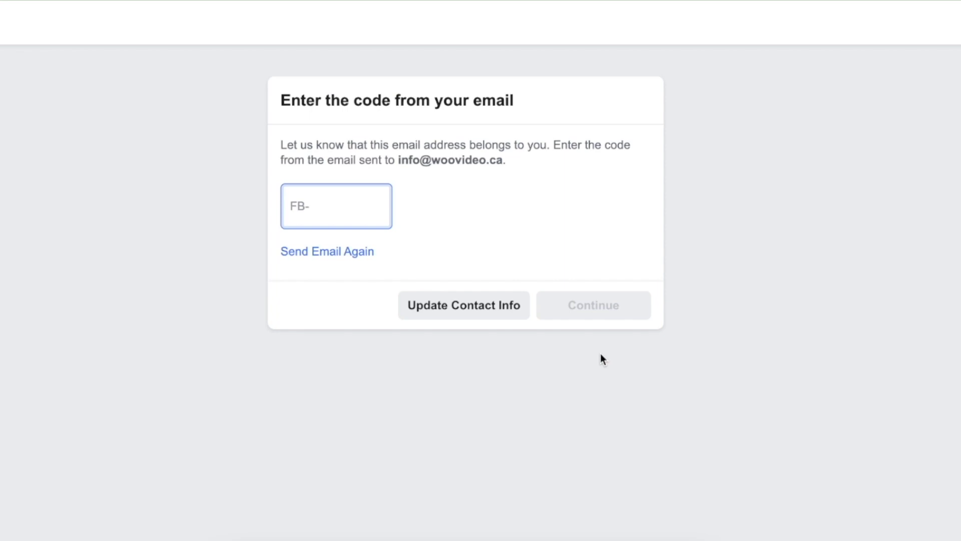
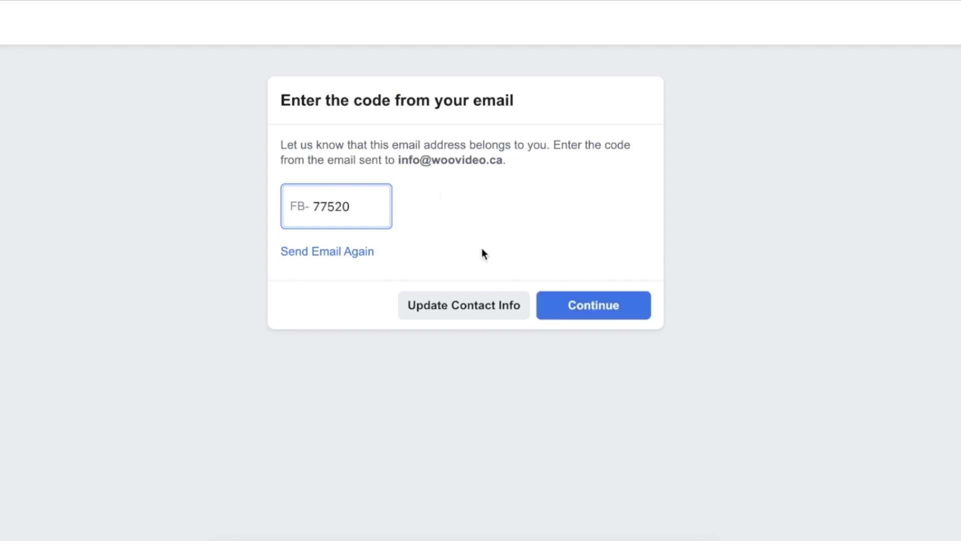
- Confirm the account with the emailed verification code and dismiss the confirmation
click(597, 304)
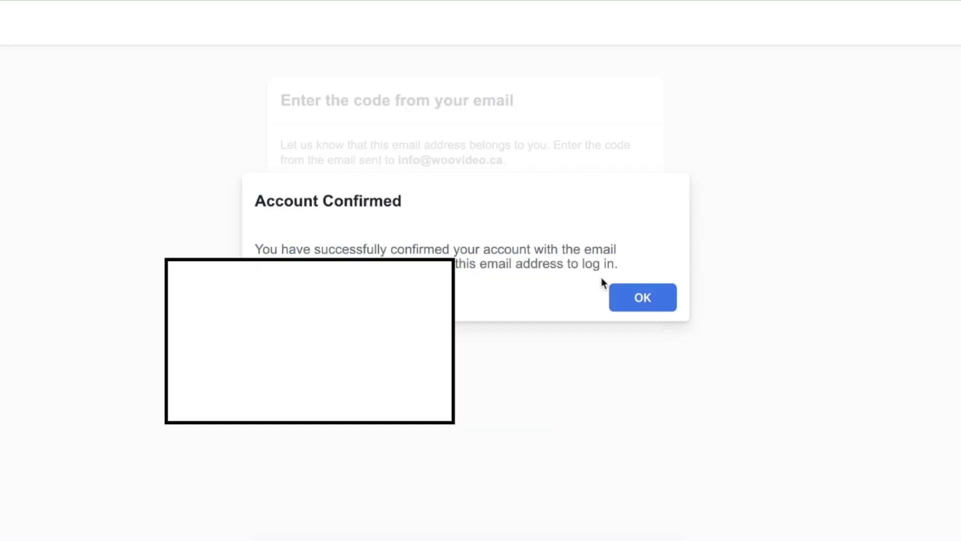
click(662, 297)
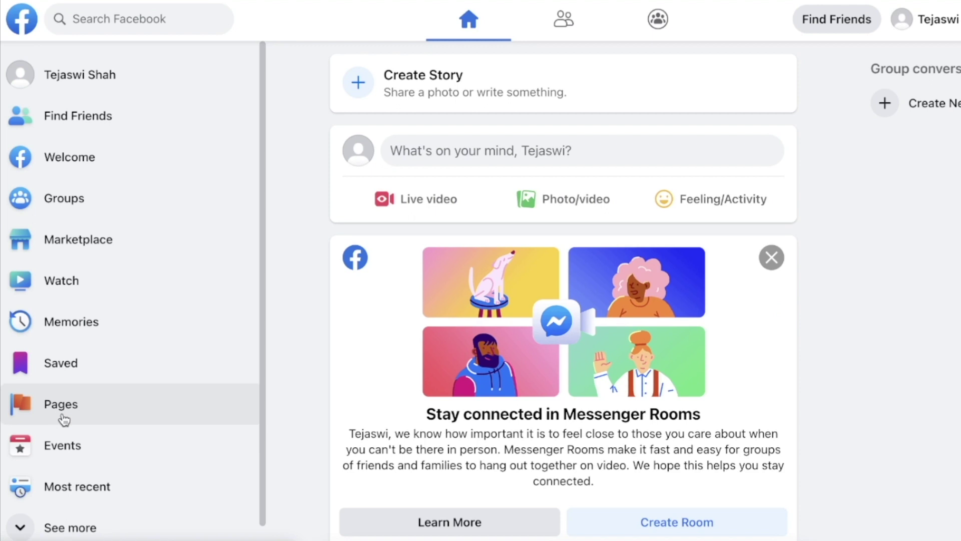
- Go through Pages and Meta Business Suite to the Create a Facebook Page form
click(62, 417)
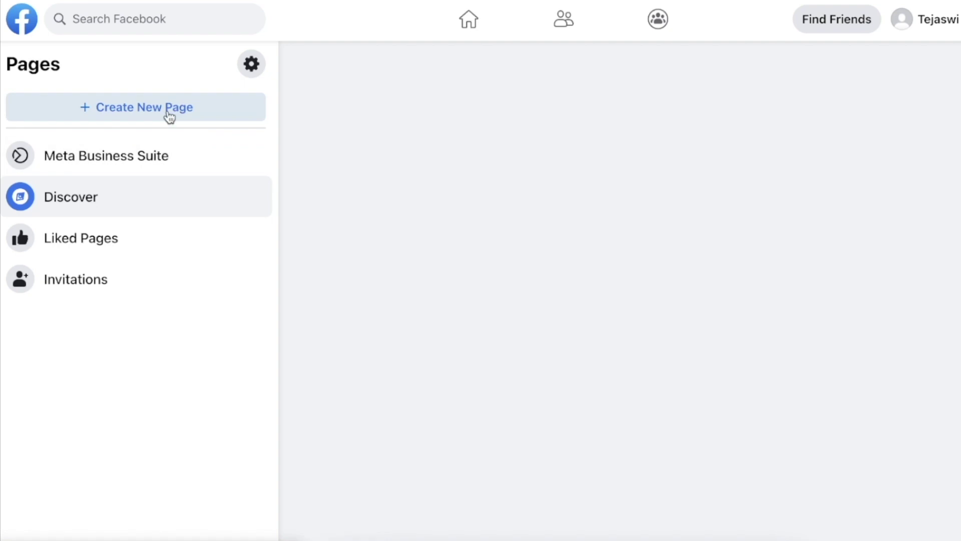
click(139, 156)
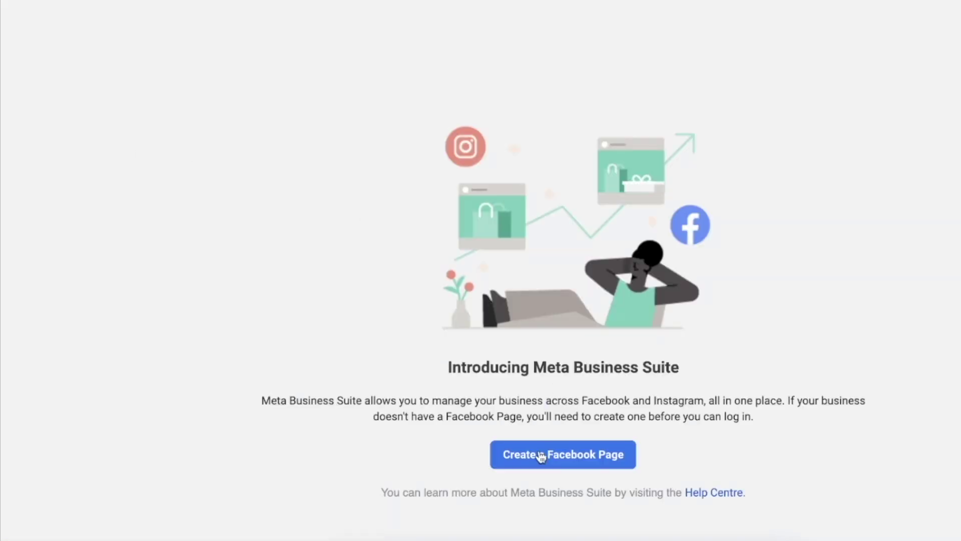
click(530, 459)
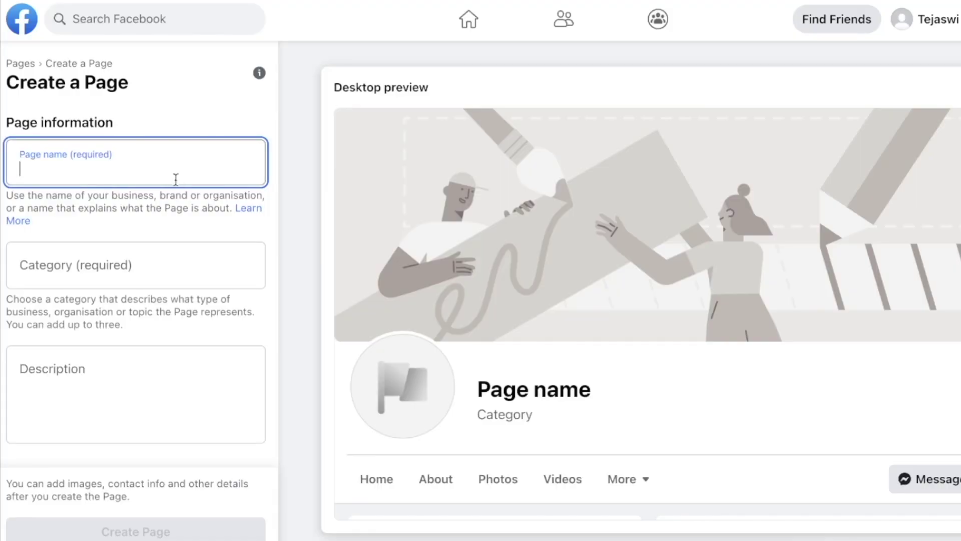
- Name the Page 'Cloth.', choose the Fashion designer category, and create it
text(Clot)
key(BackSpace)
text(oth.)
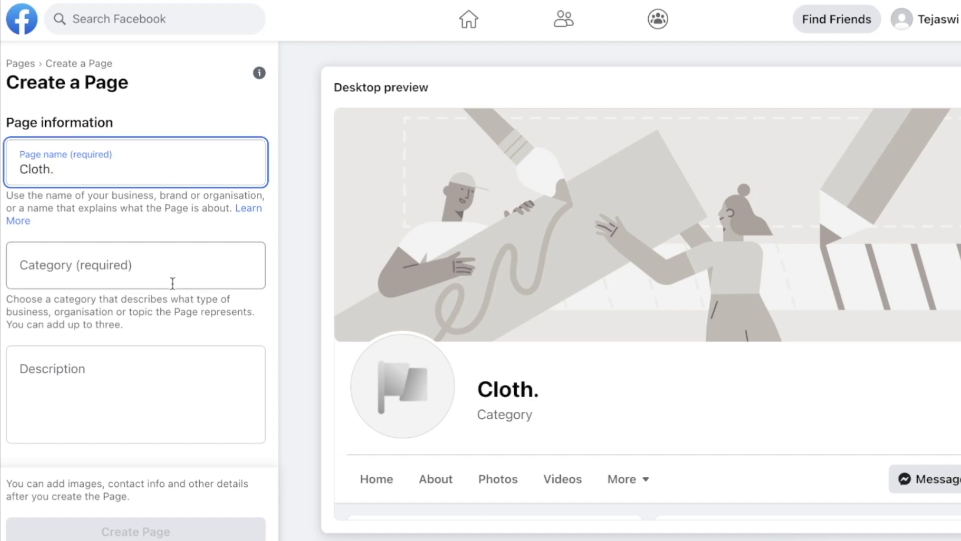
click(172, 282)
text(Fashion designer)
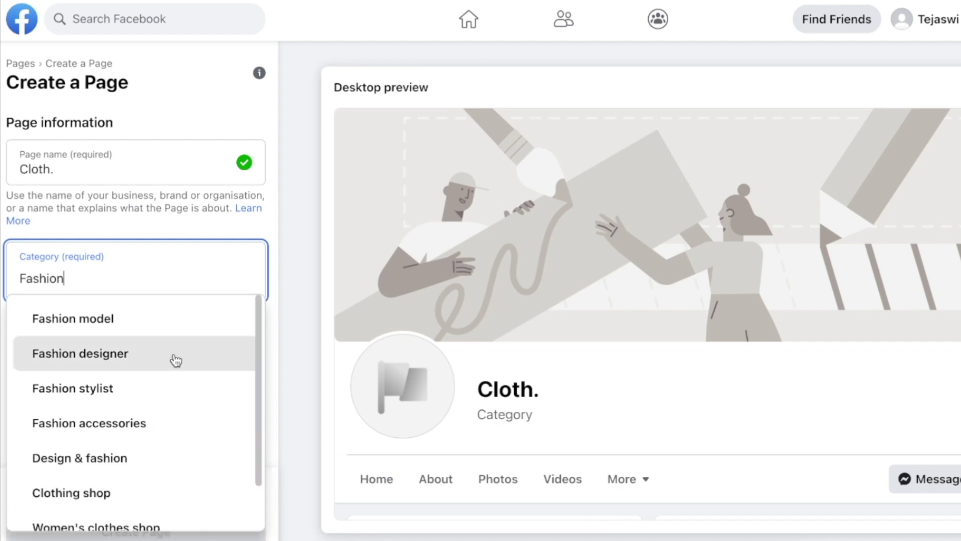
click(176, 359)
click(120, 384)
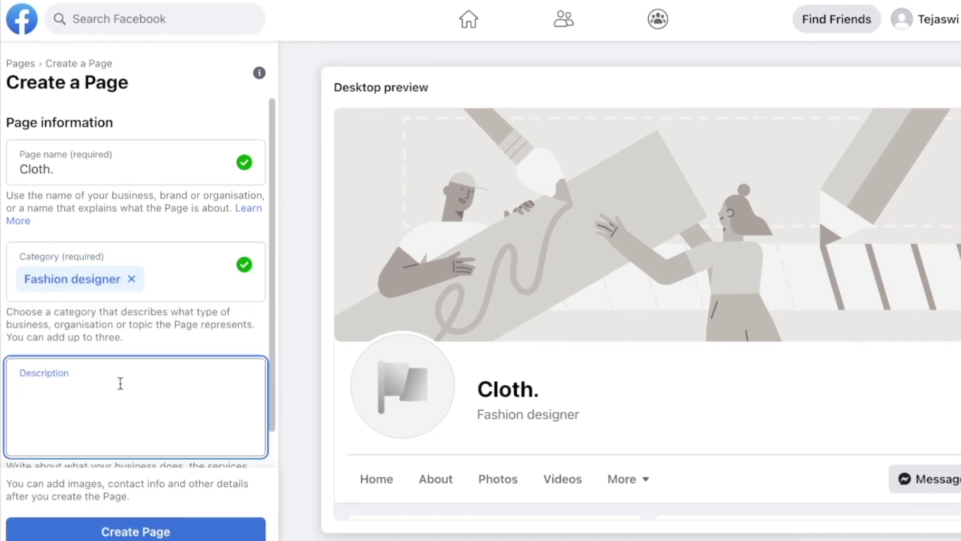
click(160, 533)
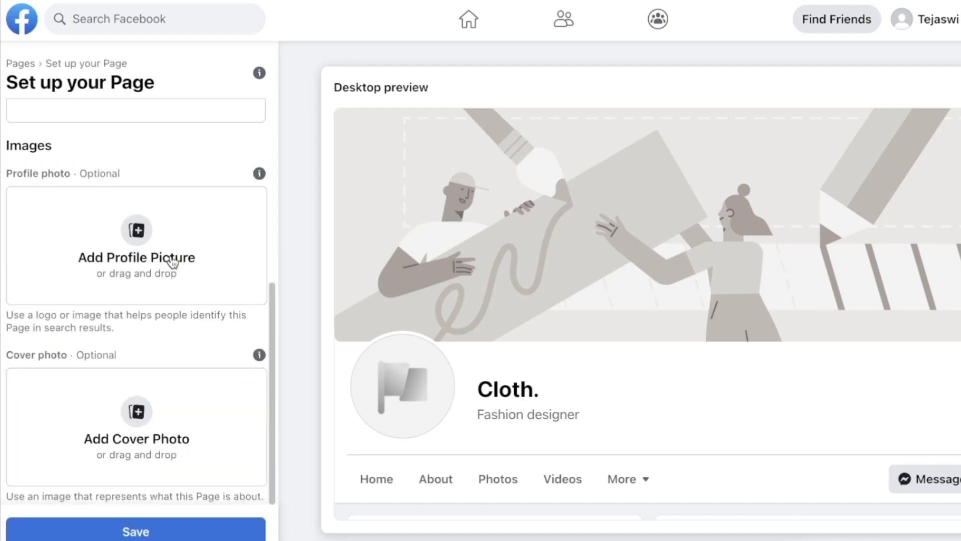
- Set CLOTH..png as the profile picture and the pink SALE bag as cover, then save
click(172, 261)
text(cloth)
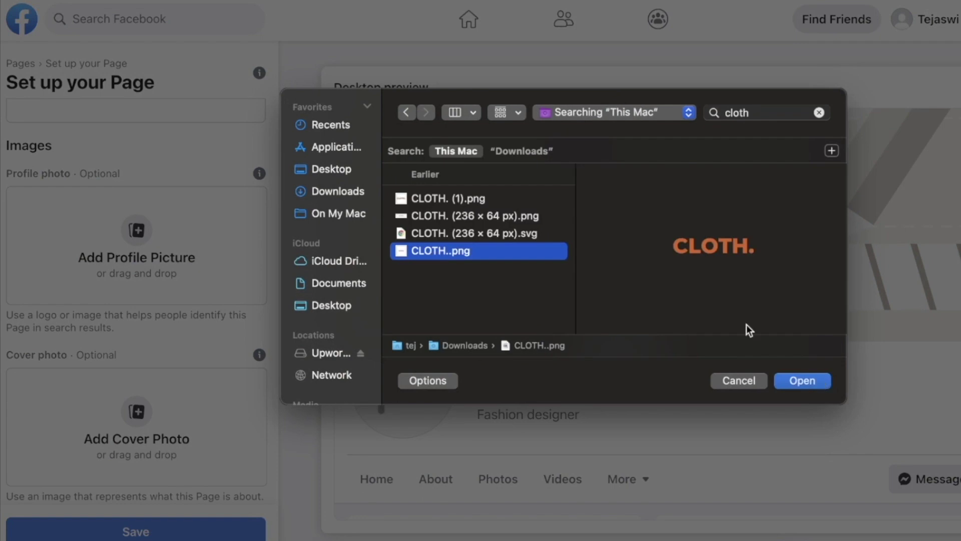
click(800, 378)
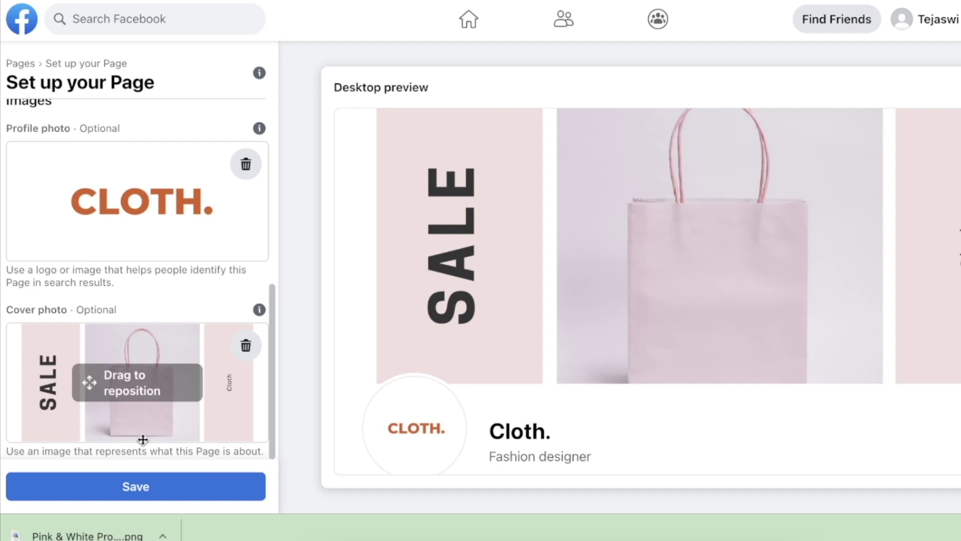
click(149, 496)
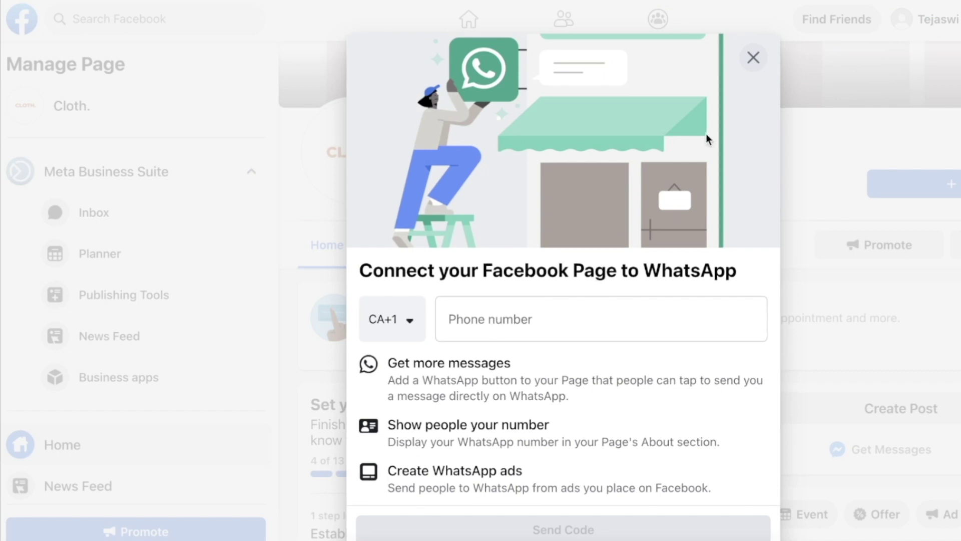
- Leave the WhatsApp prompt without connecting and open Meta Business Suite for Cloth
click(755, 59)
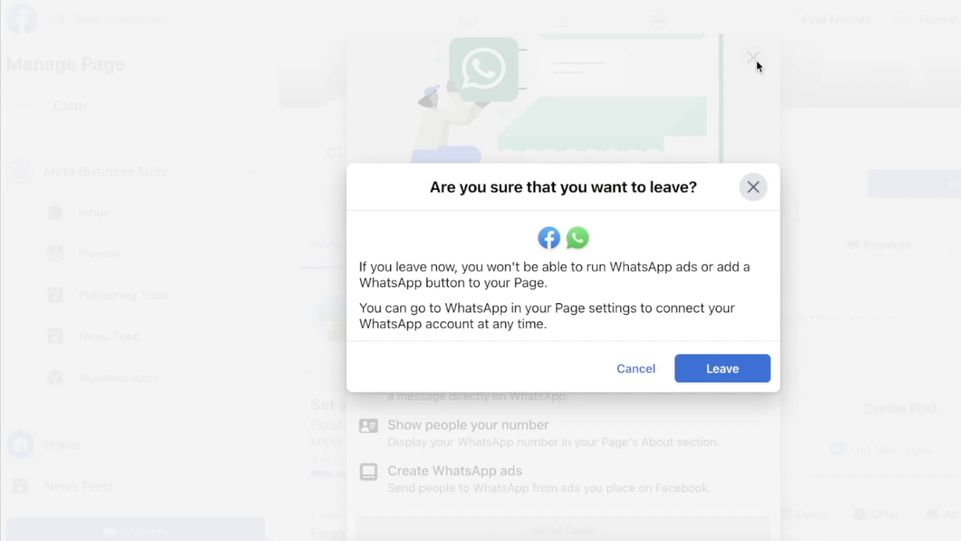
click(703, 369)
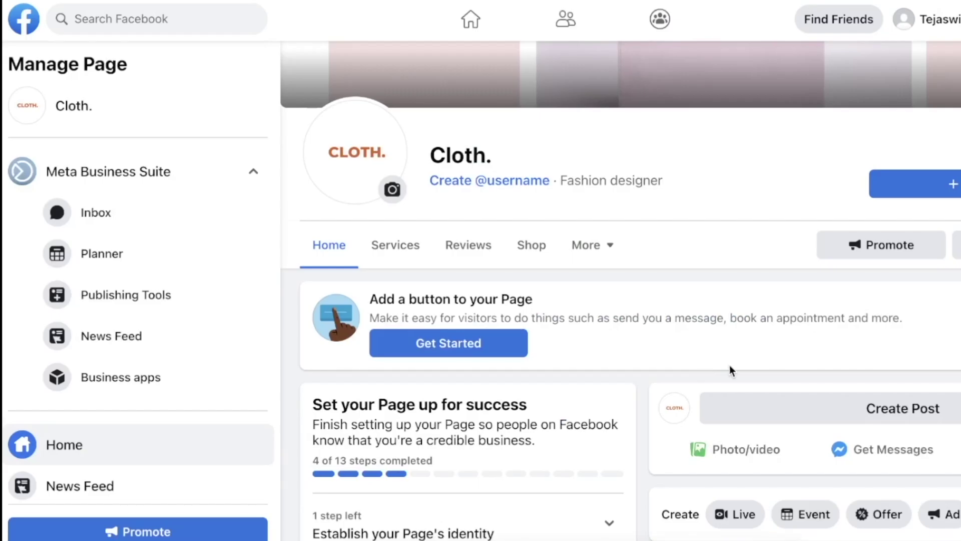
scroll(494, 225, up, 5)
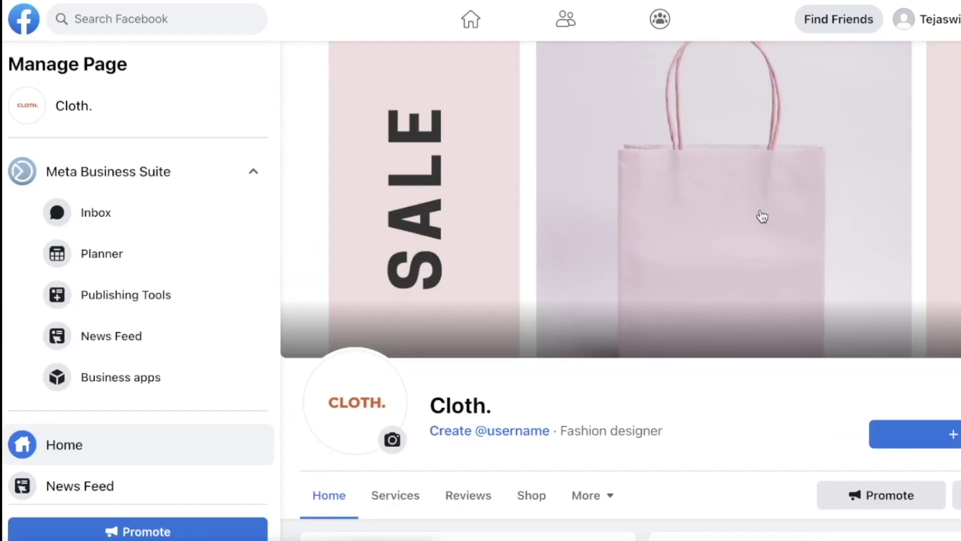
scroll(762, 215, down, 2)
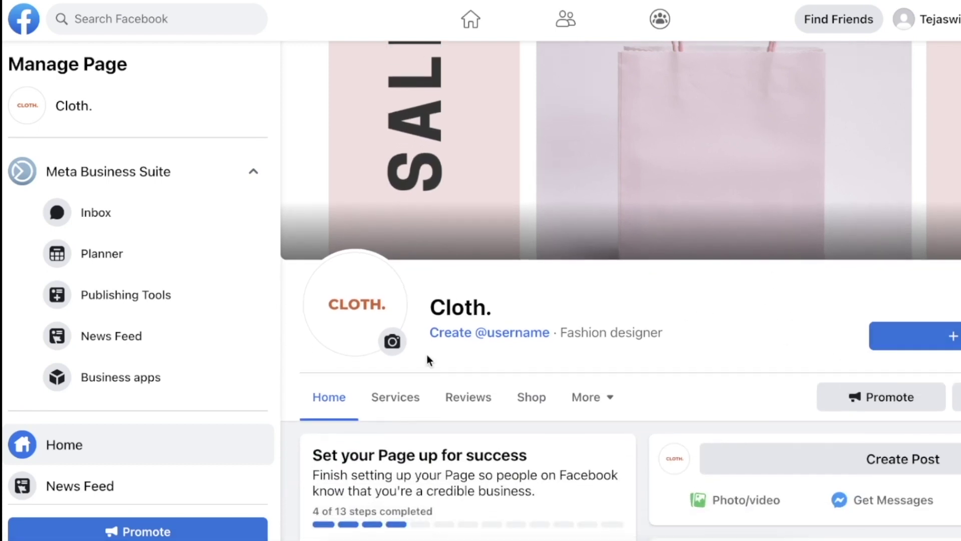
scroll(405, 329, down, 2)
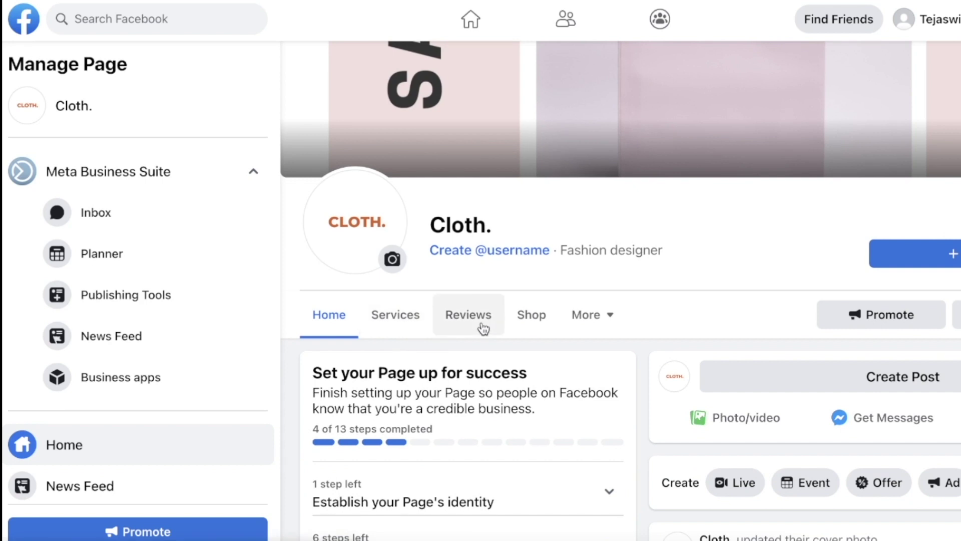
scroll(483, 328, down, 5)
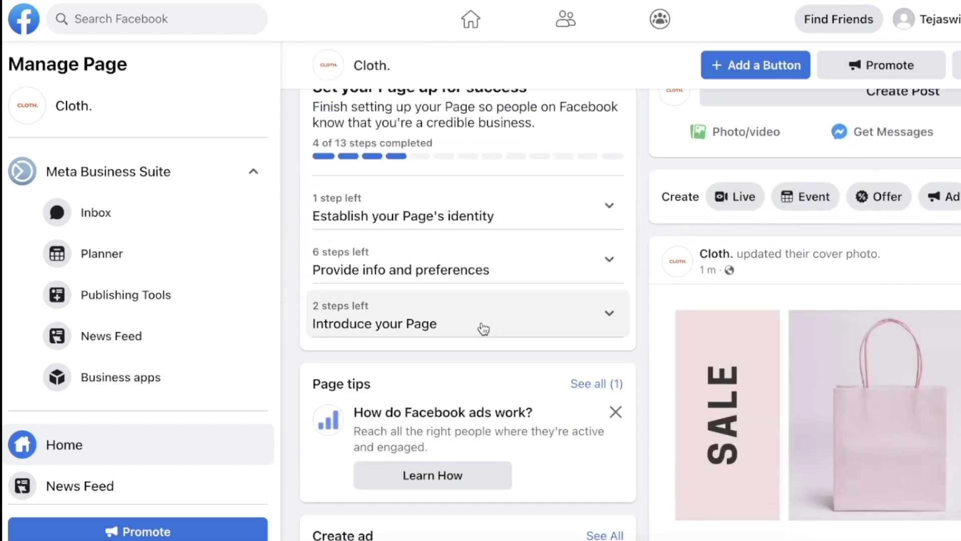
scroll(484, 328, up, 8)
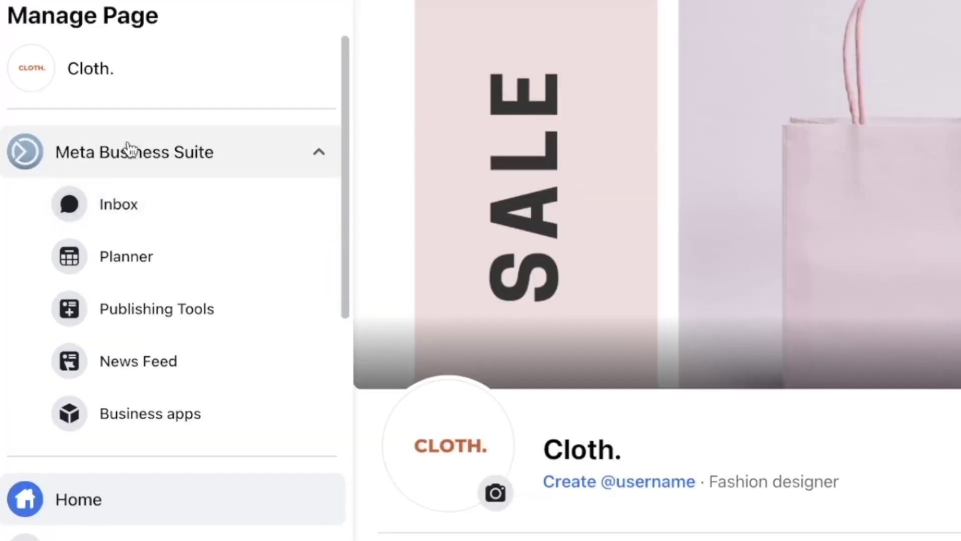
click(117, 152)
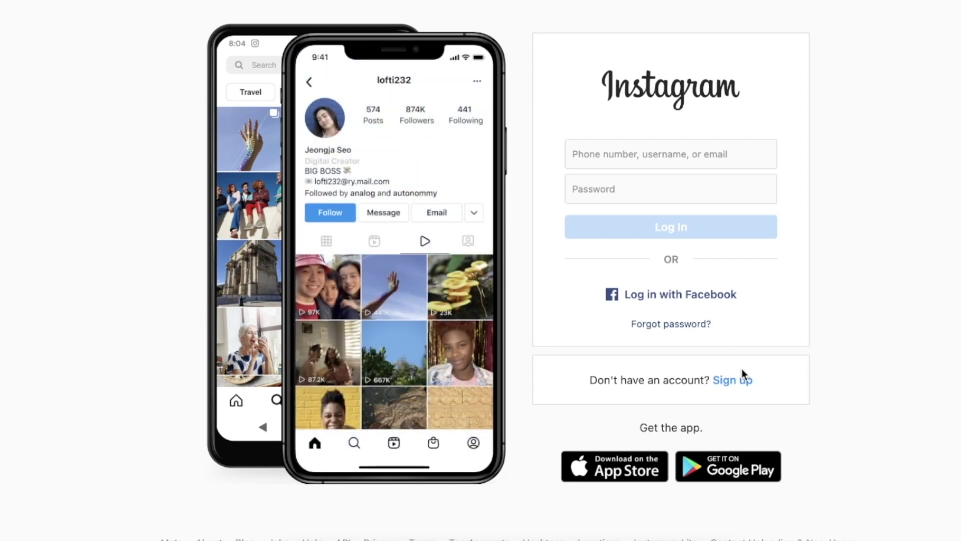
- Sign up for Instagram through the Facebook account and upload CLOTH. (1).png as profile photo
click(709, 297)
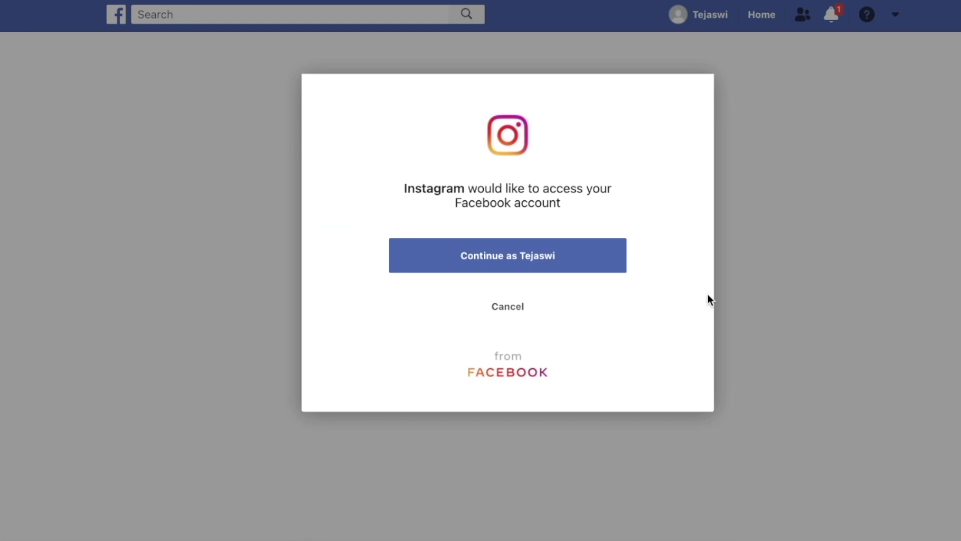
click(549, 260)
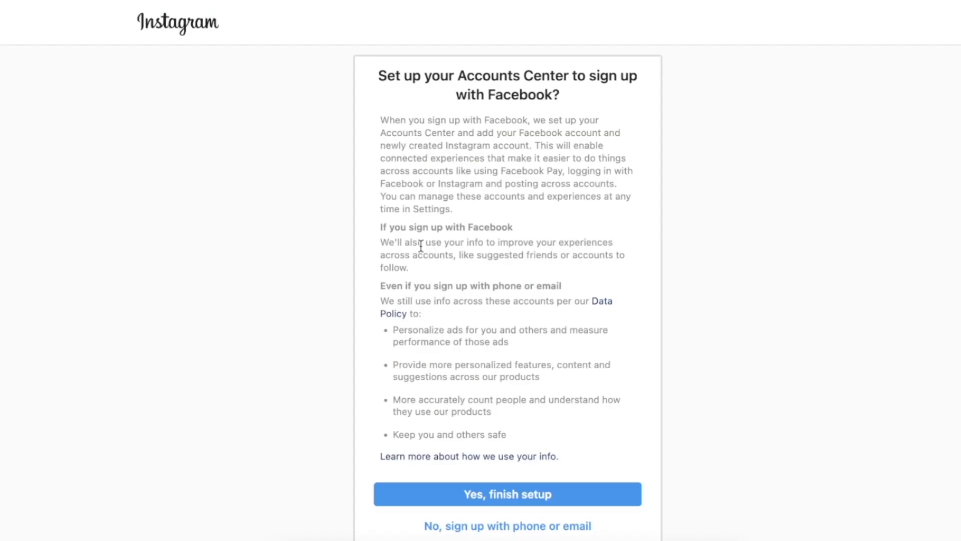
scroll(421, 246, down, 1)
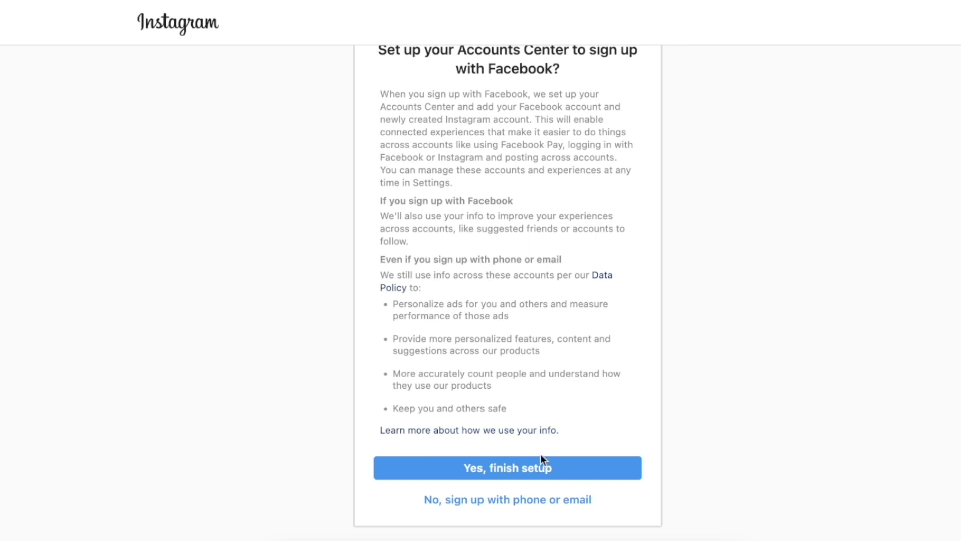
click(490, 471)
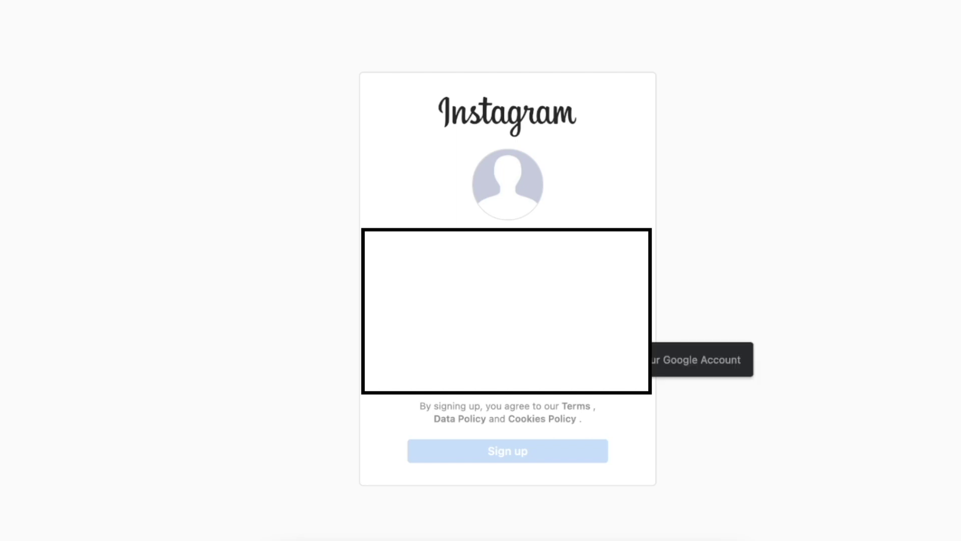
click(563, 454)
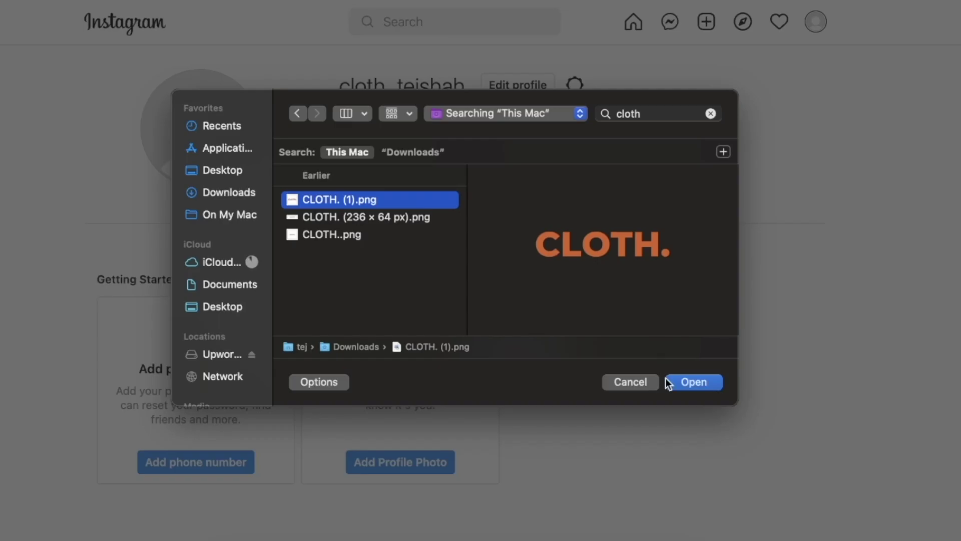
click(694, 382)
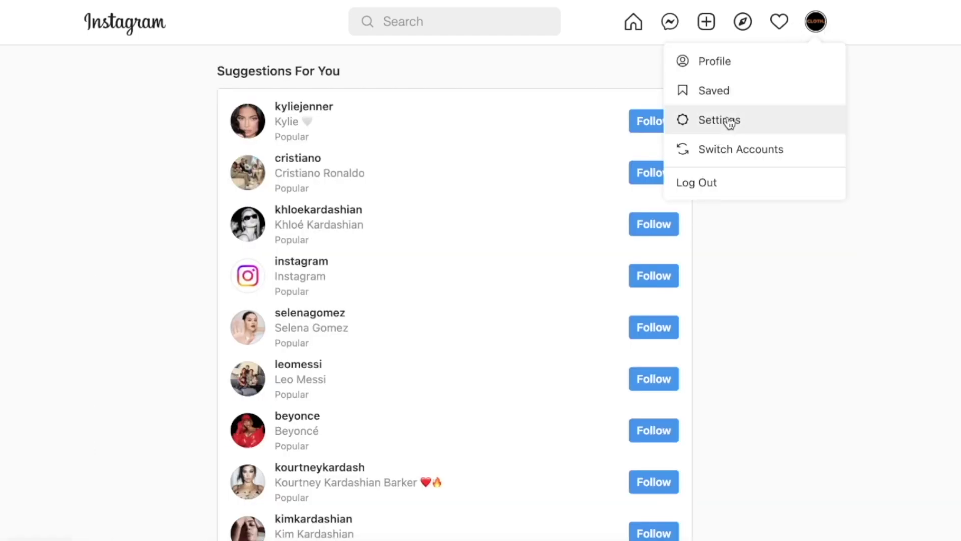
- Begin switching to a professional account and choose the Business account type
click(730, 122)
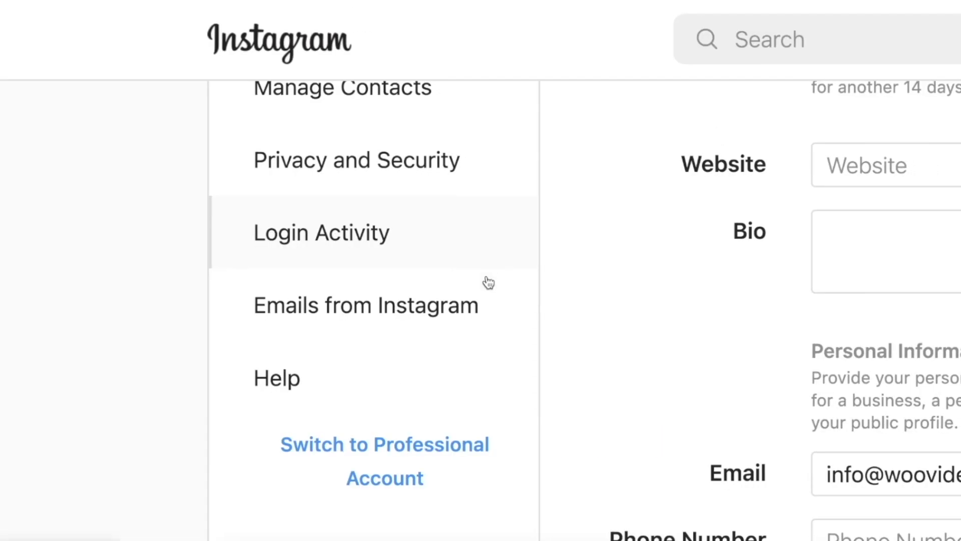
click(433, 444)
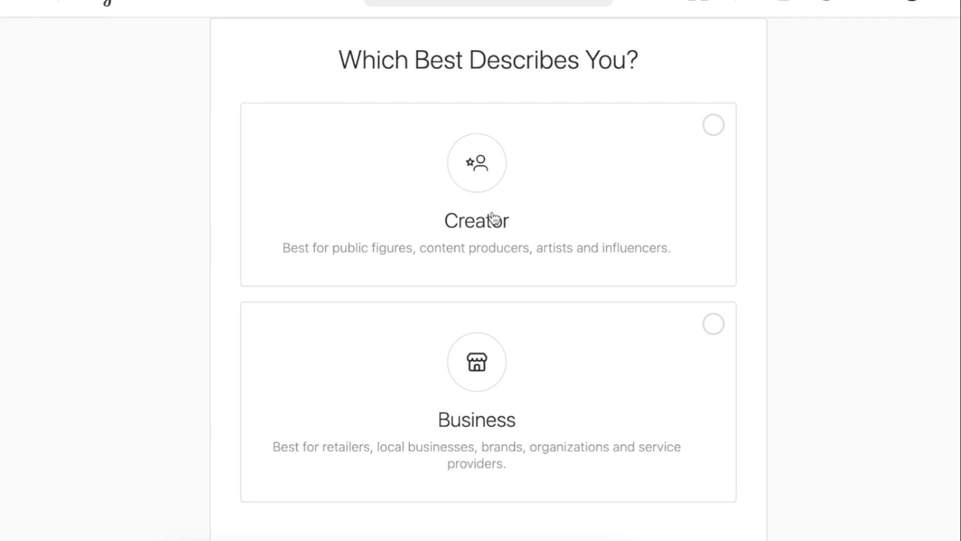
click(713, 324)
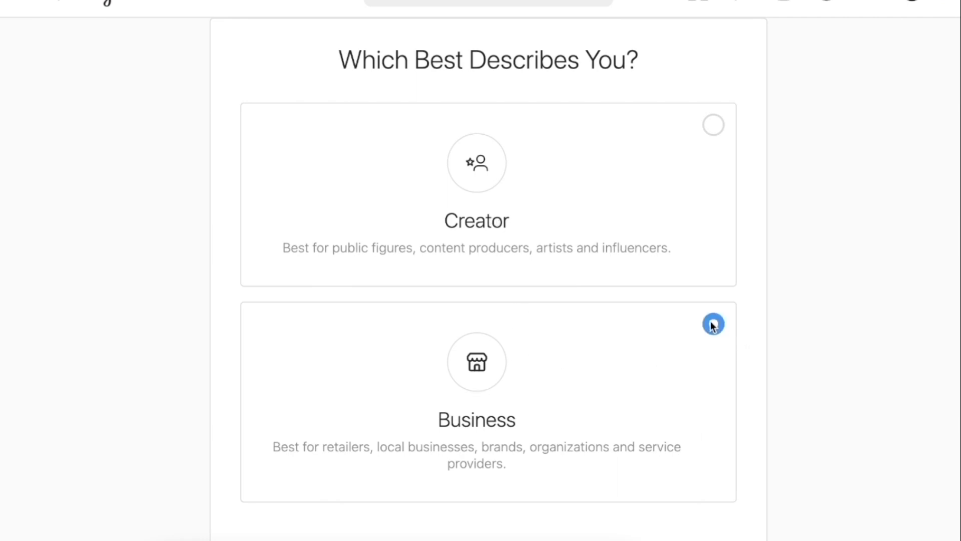
scroll(589, 500, down, 2)
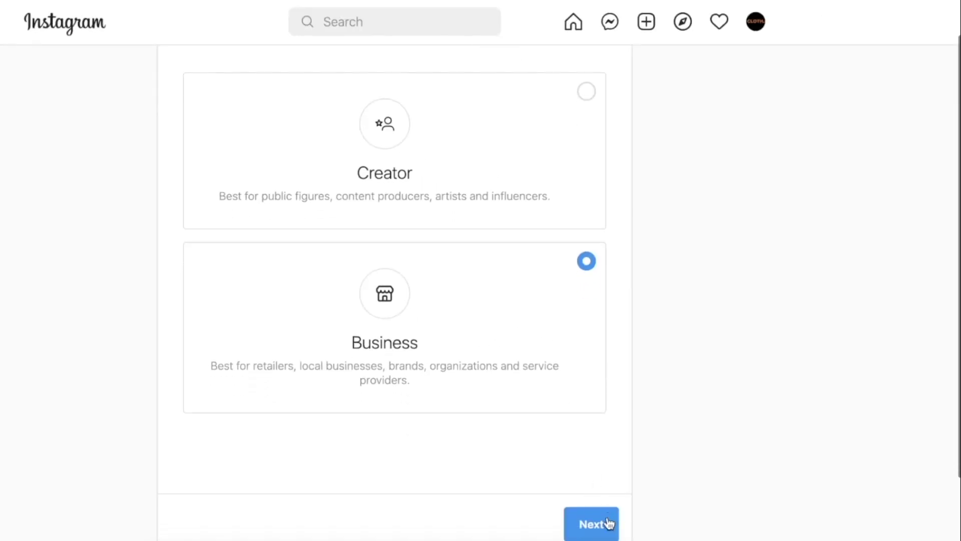
click(611, 520)
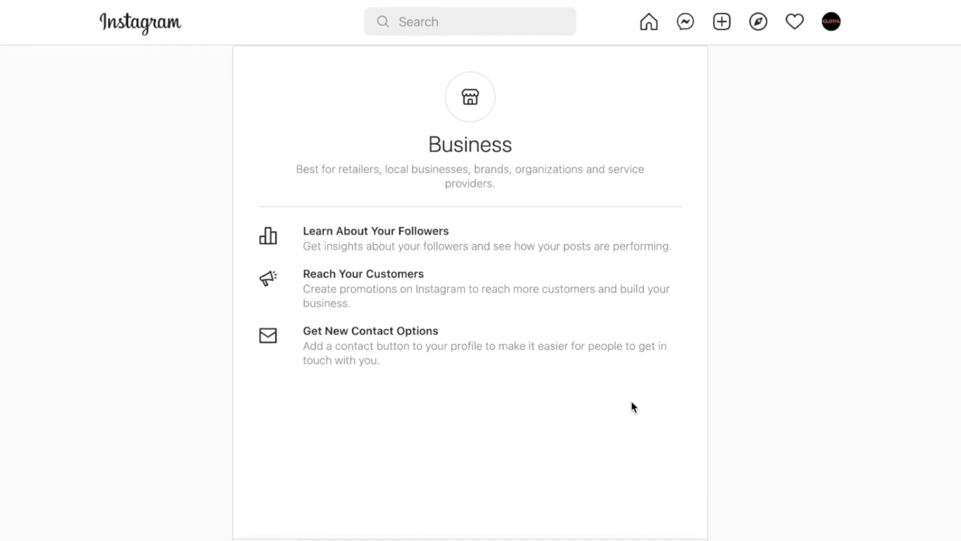
scroll(504, 322, down, 3)
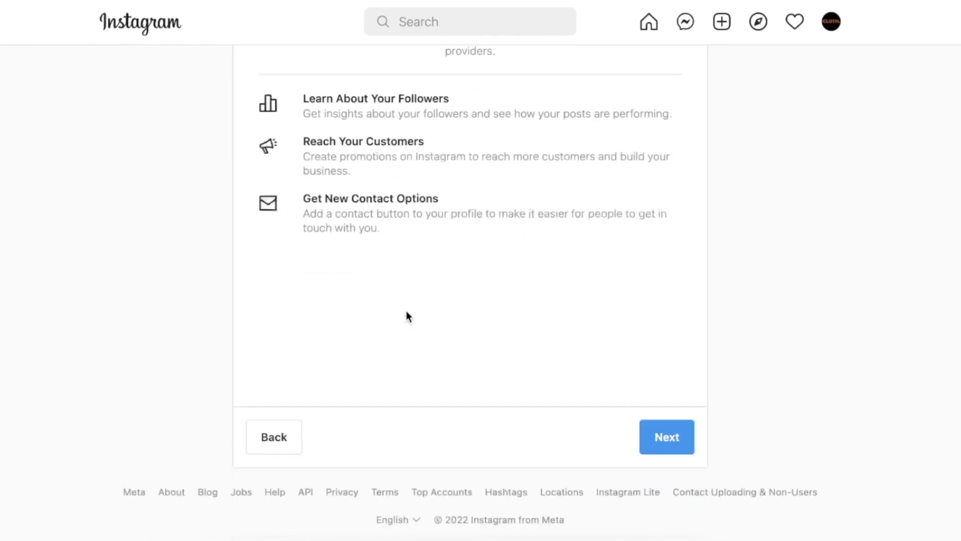
click(671, 441)
- Pick Clothing (Brand) as the category and show it on the profile
scroll(669, 326, up, 3)
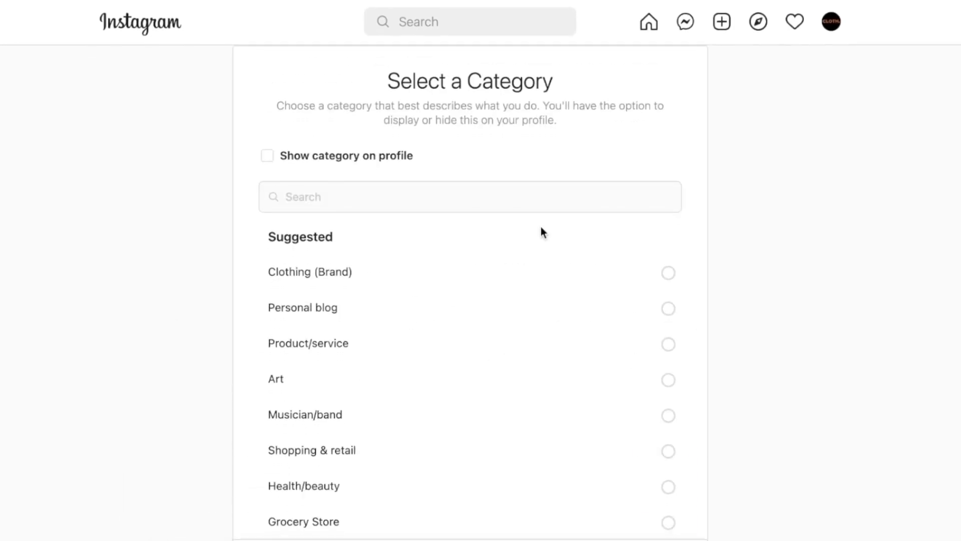
click(266, 155)
click(668, 274)
scroll(671, 240, down, 3)
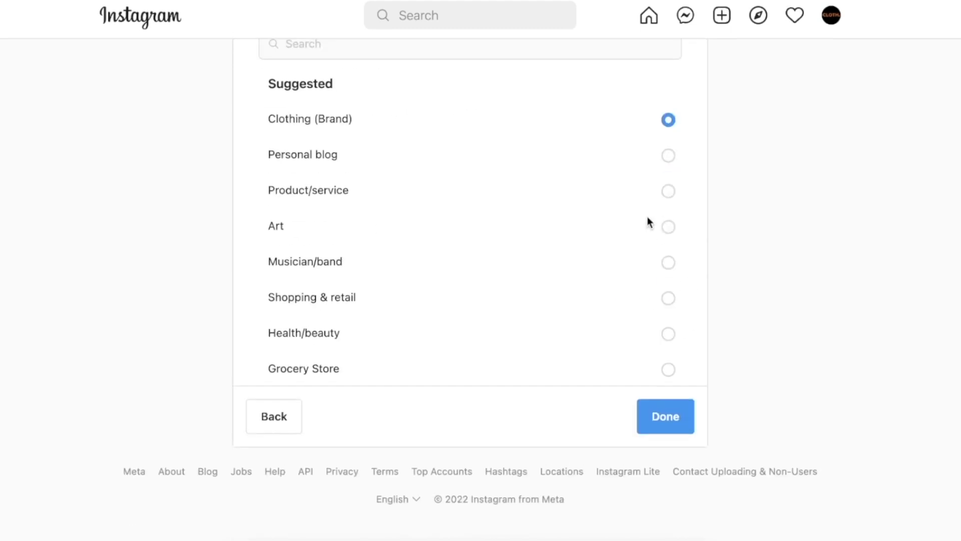
click(660, 430)
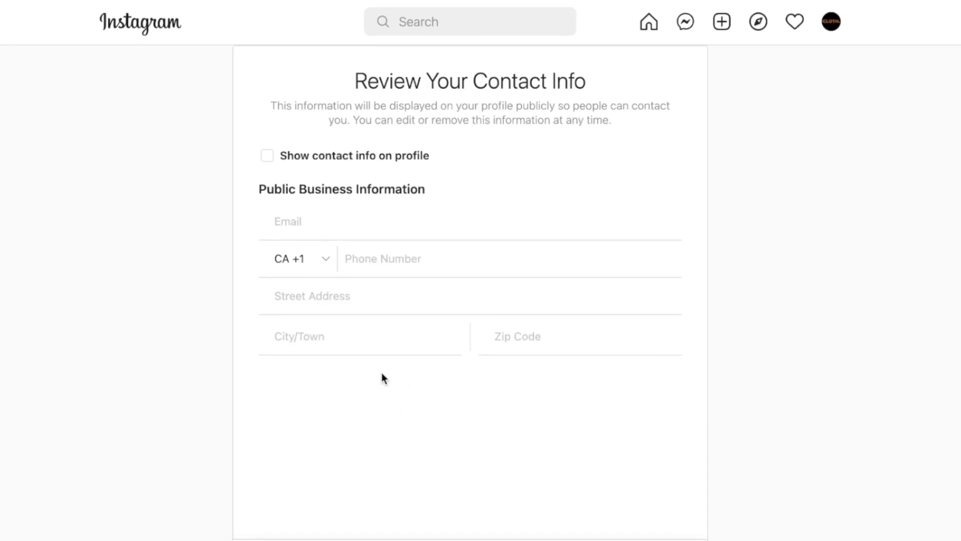
- Skip public contact info with Don't use my contact info and finish setup
scroll(381, 375, down, 3)
click(368, 433)
scroll(339, 292, up, 3)
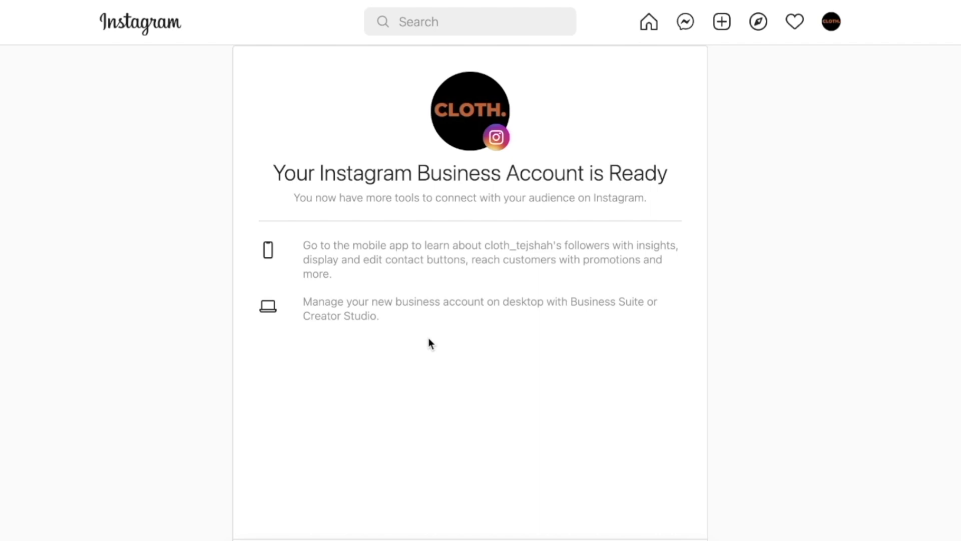
scroll(488, 360, down, 2)
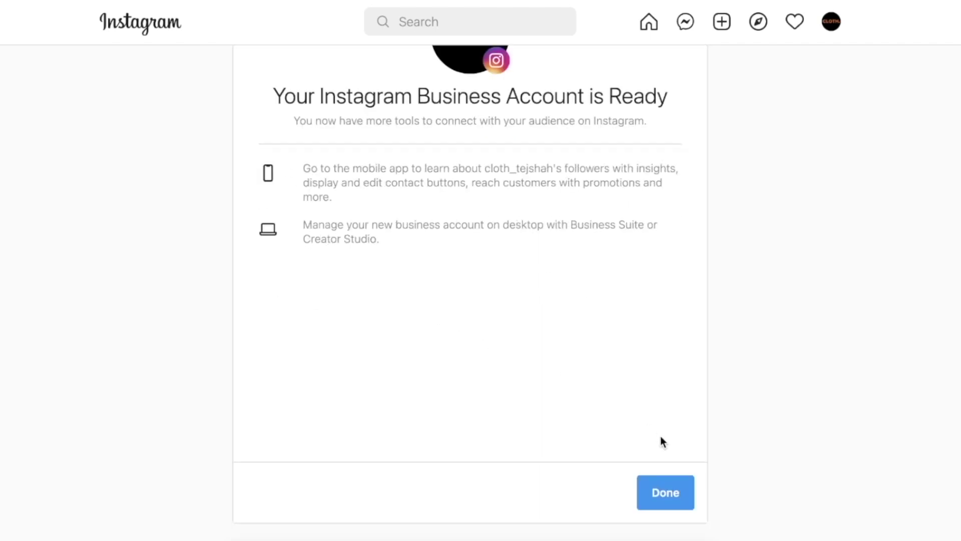
click(694, 494)
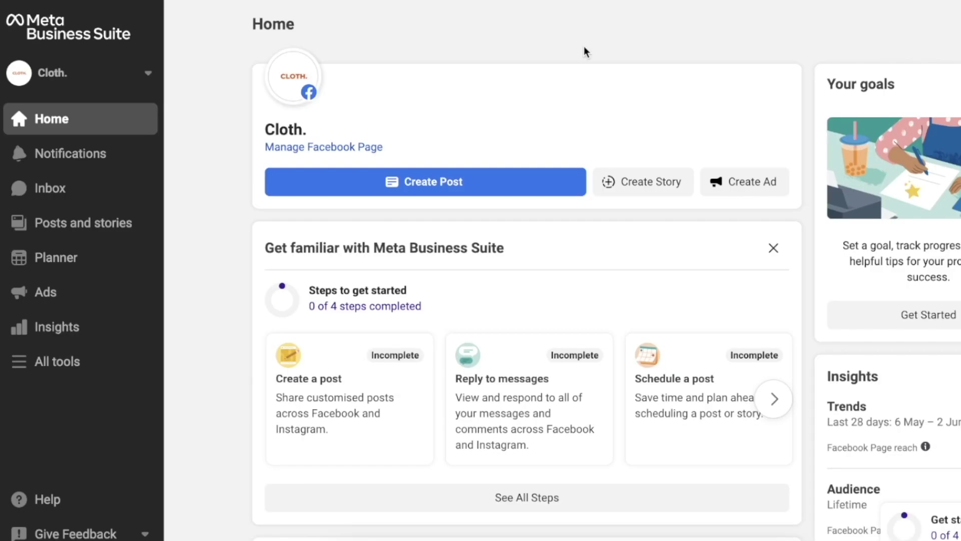
- Open the Cloth. Page's Instagram settings from All tools
click(64, 358)
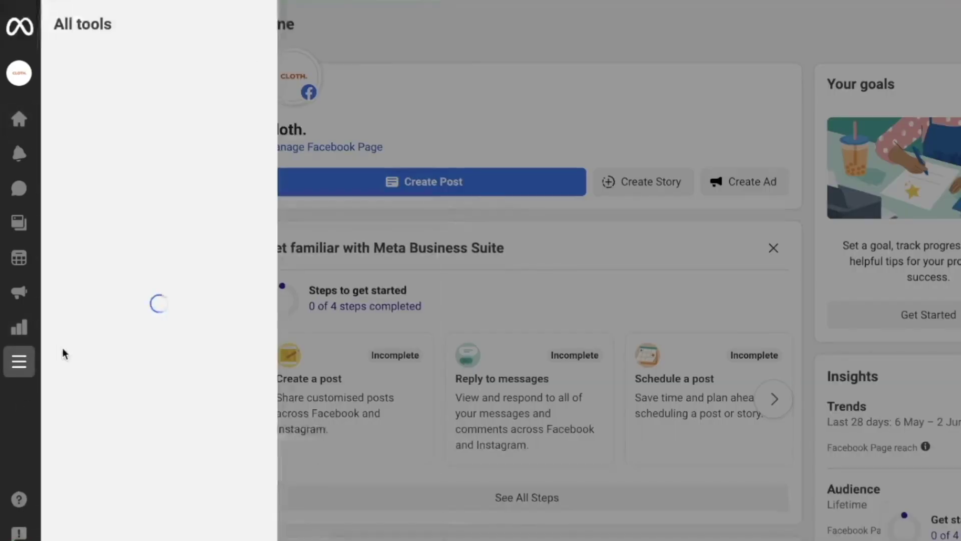
scroll(138, 350, down, 1)
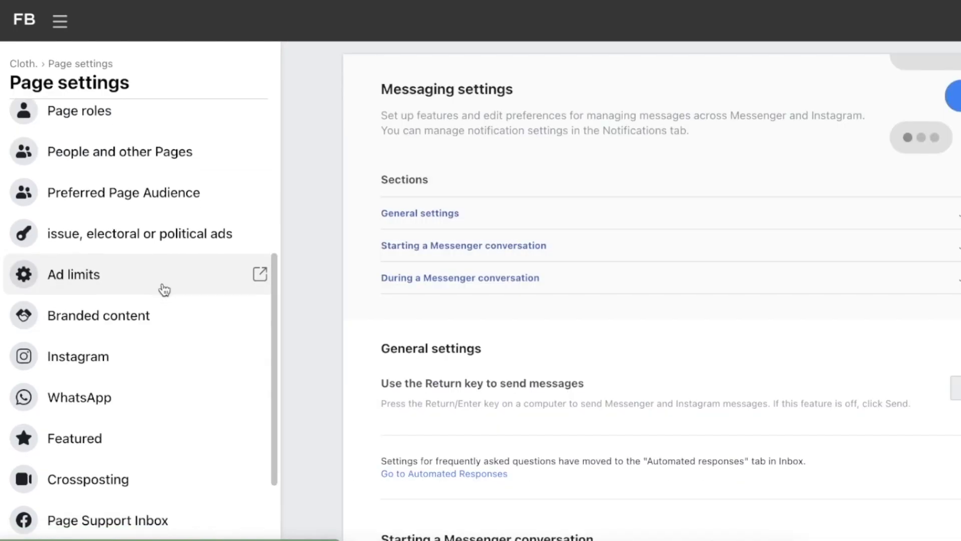
scroll(160, 287, down, 2)
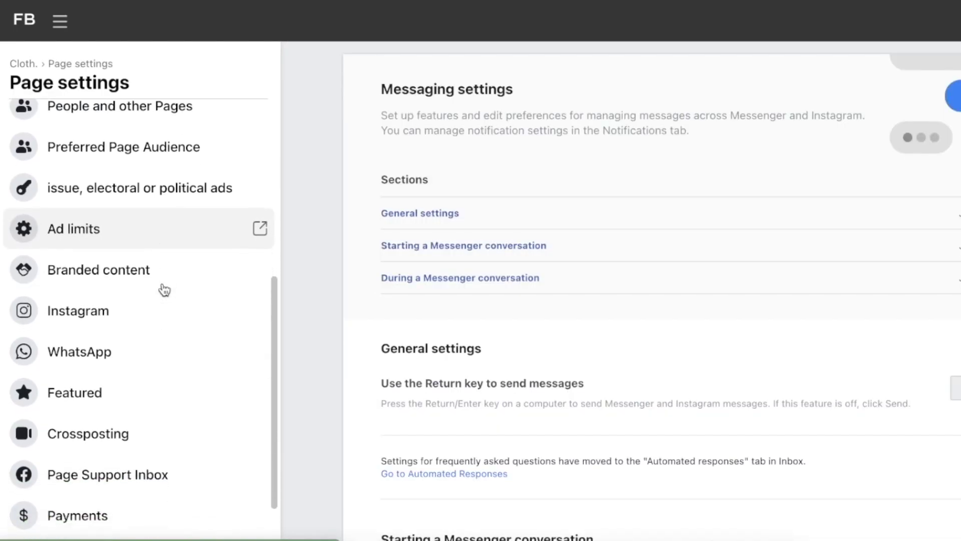
click(25, 316)
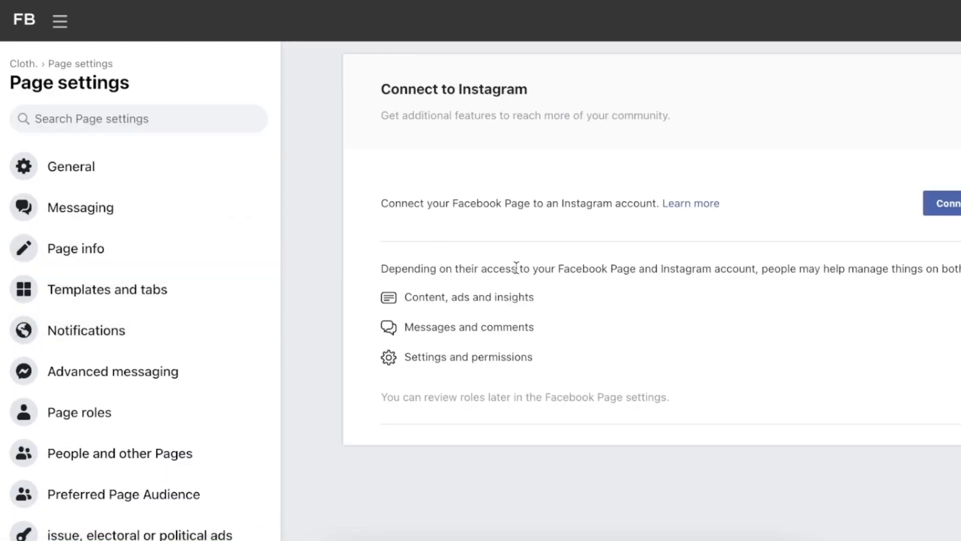
- Connect the CLOTH. Instagram account with Inbox message access kept on, then return Home
click(944, 203)
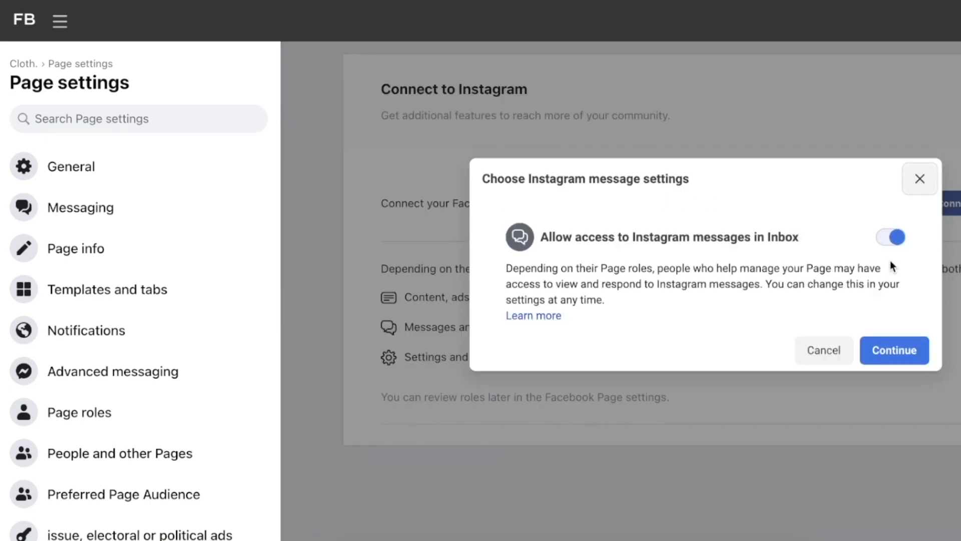
click(896, 350)
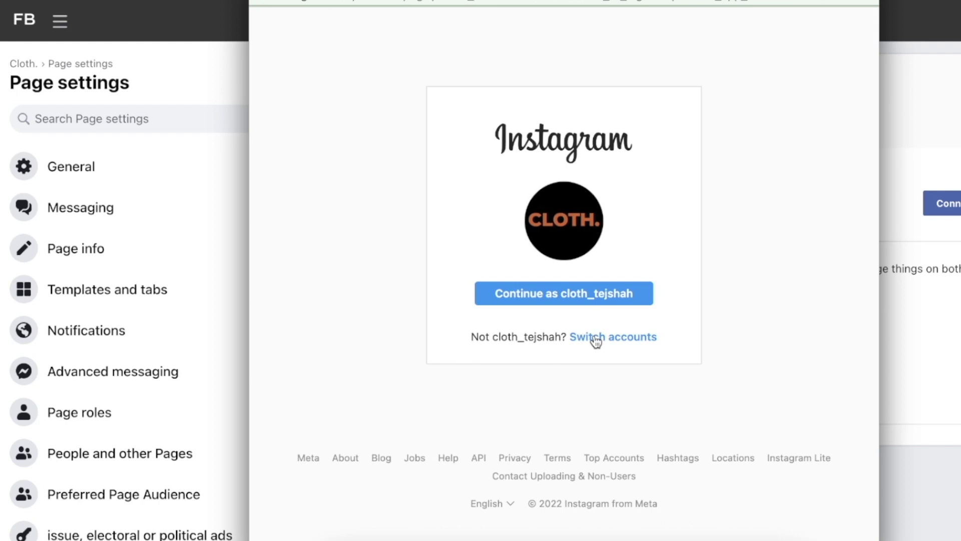
click(556, 302)
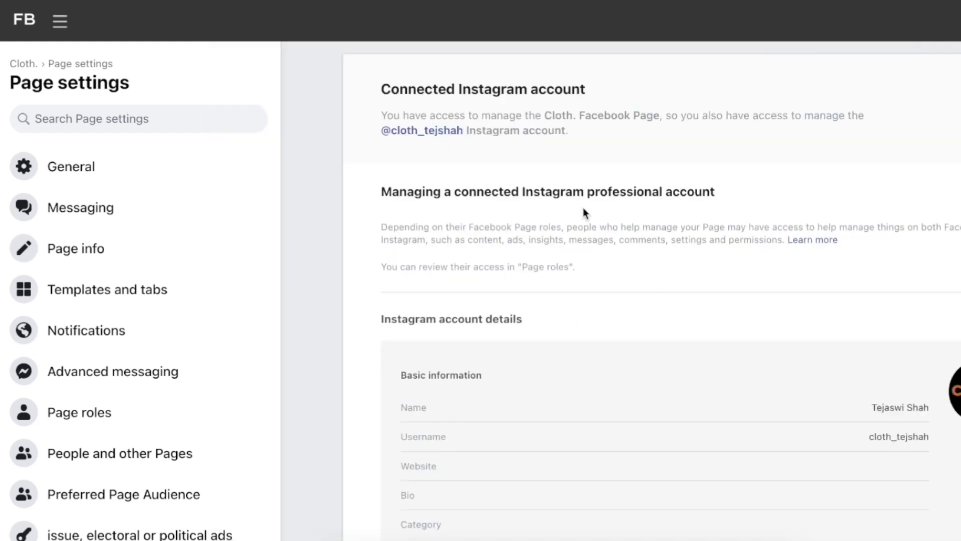
scroll(582, 212, down, 3)
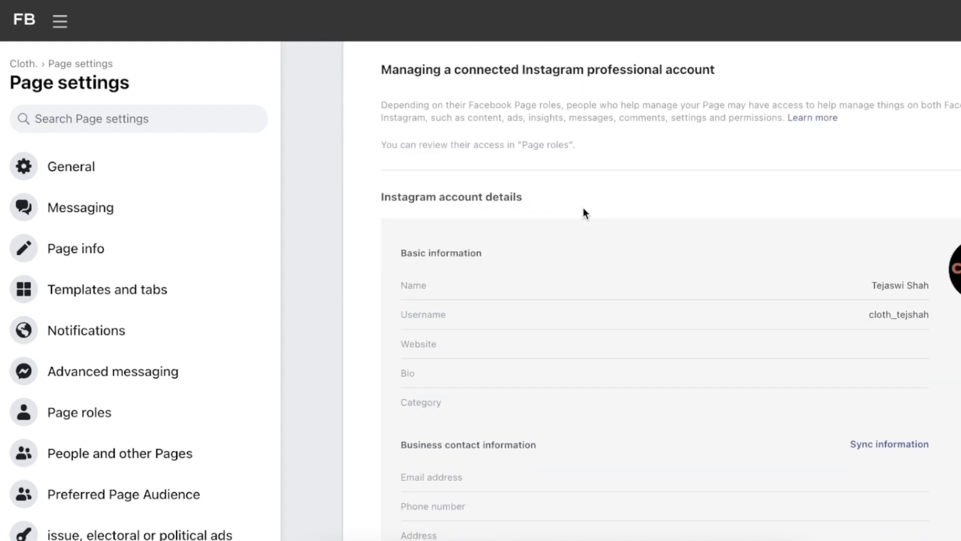
scroll(584, 210, down, 10)
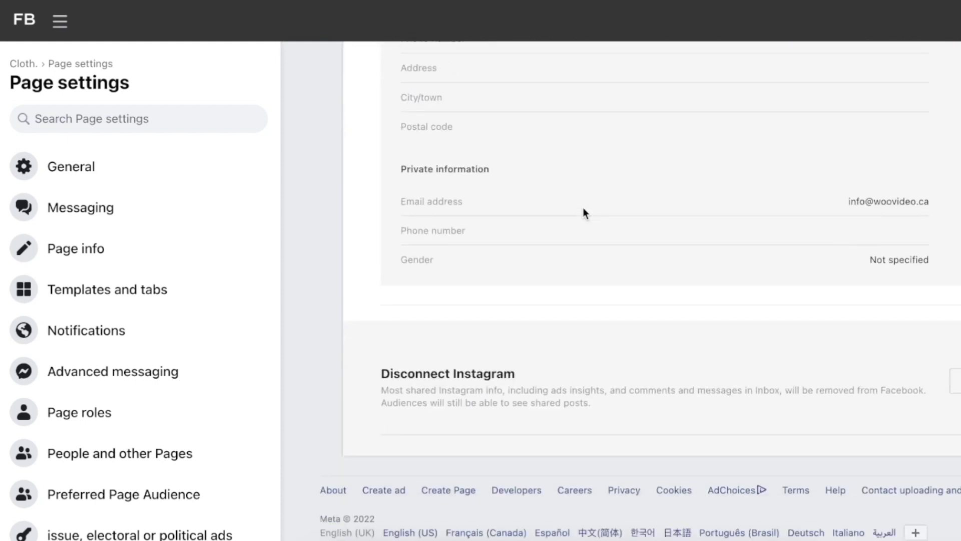
scroll(584, 210, up, 10)
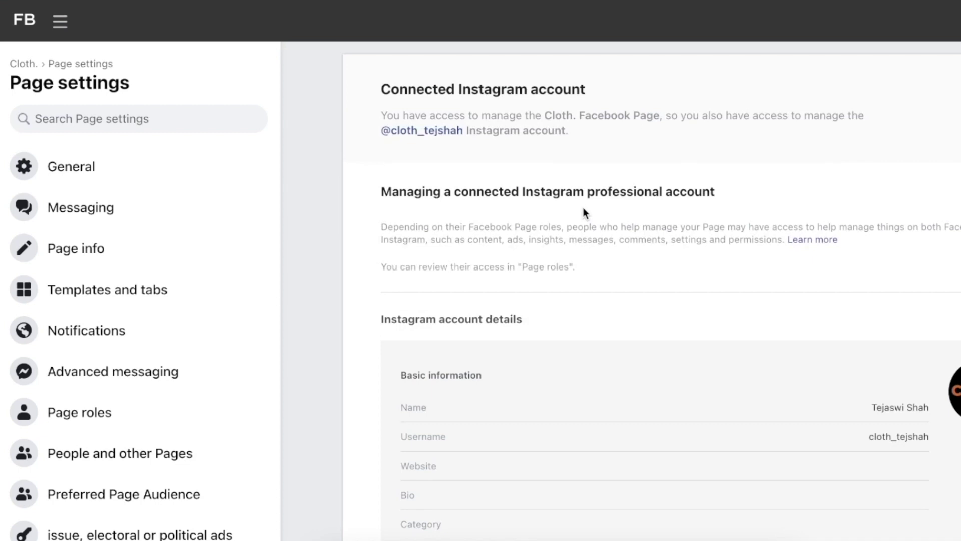
click(26, 19)
- Check the Cloth. Page and Instagram avatars on Home and open the linked Instagram profile
mouse_move(284, 106)
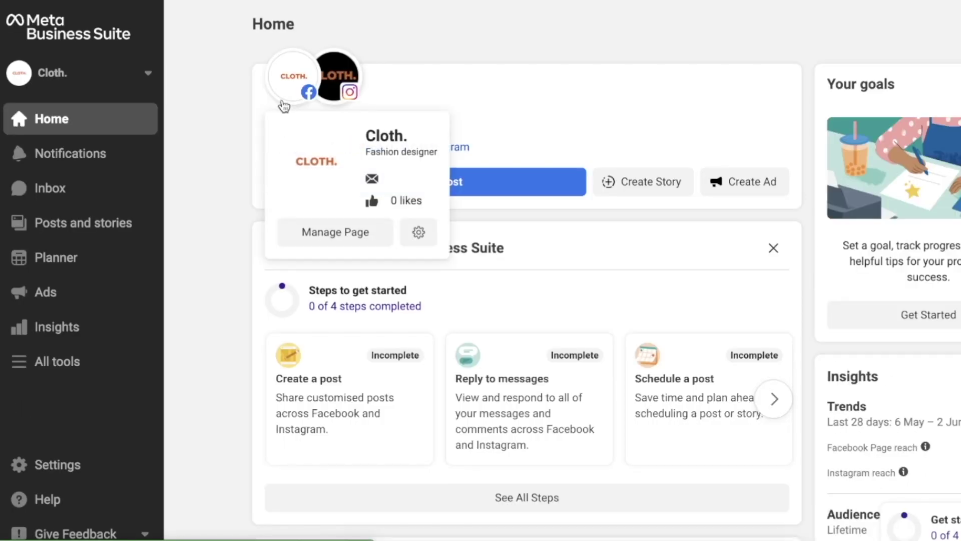
mouse_move(336, 91)
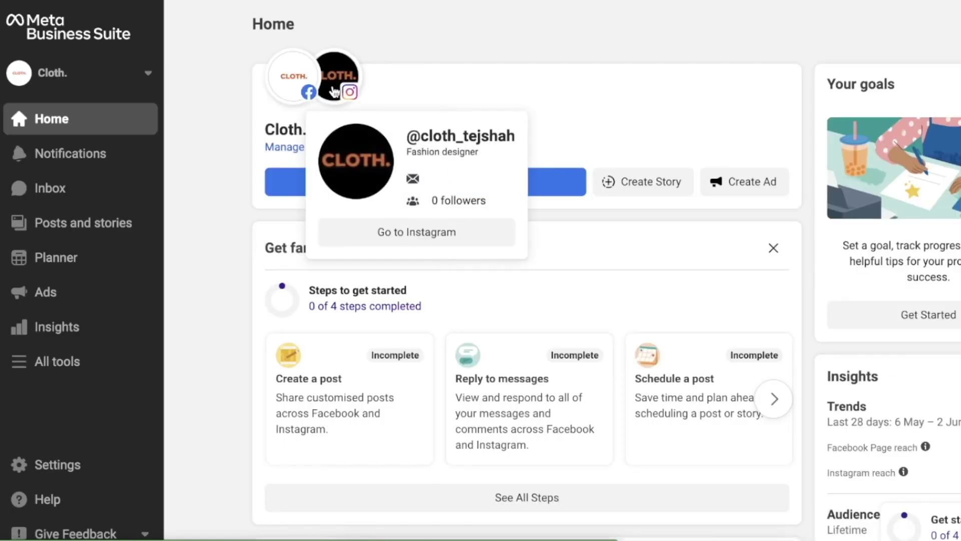
mouse_move(304, 89)
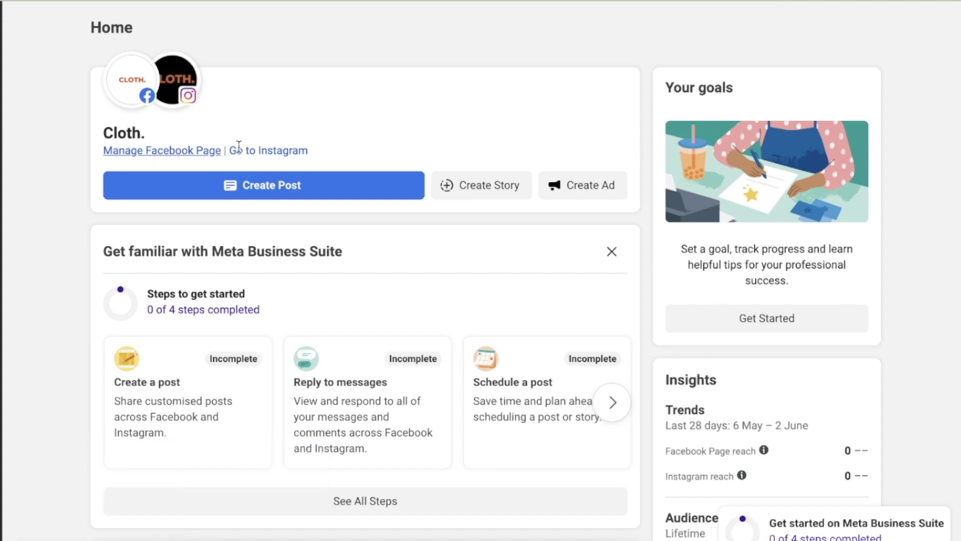
click(278, 150)
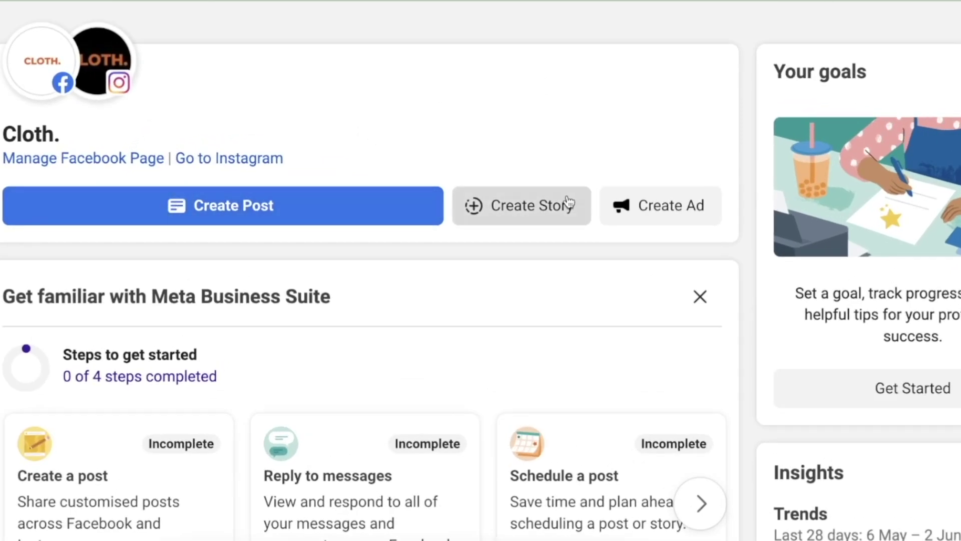
scroll(623, 209, down, 10)
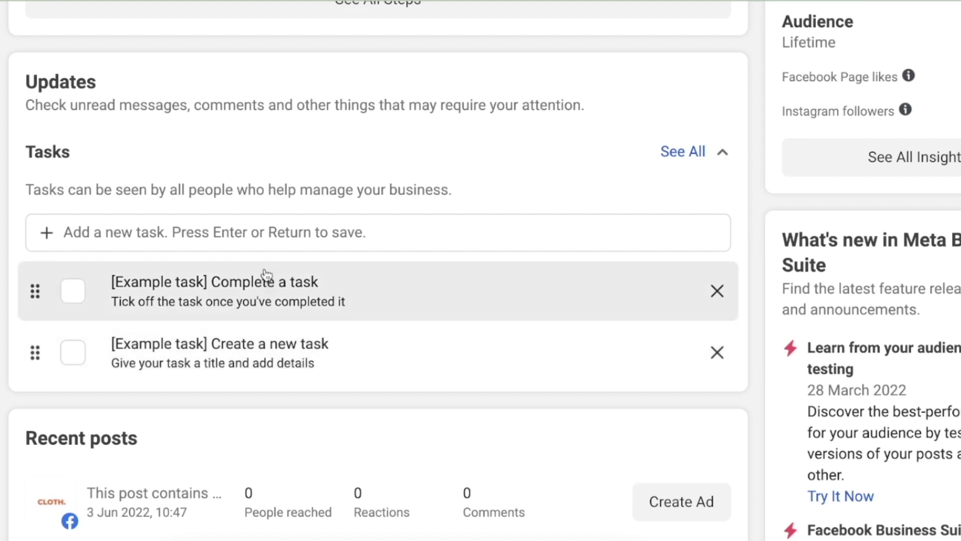
- Save task 'Reply to all the comments', due 9 June, with an In 1 day reminder
click(280, 232)
text(Repl)
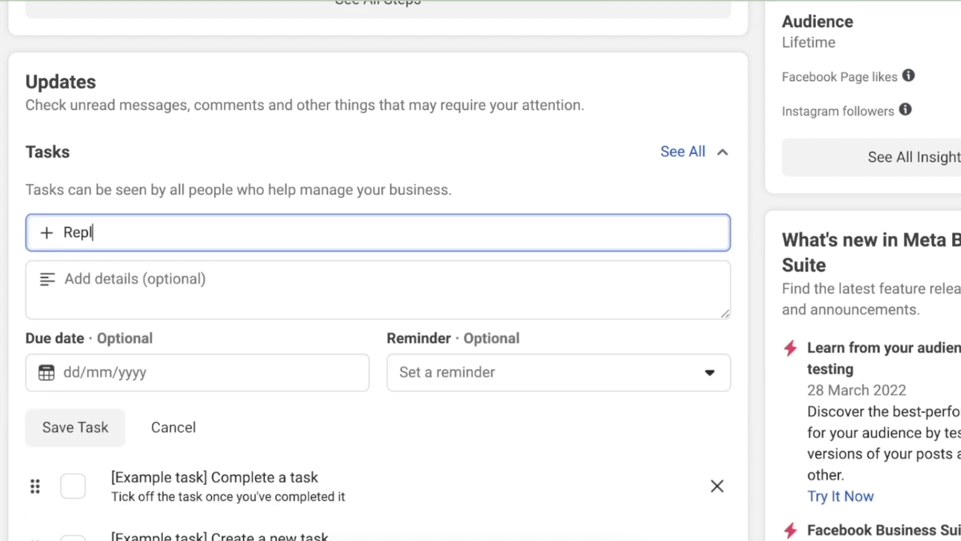
text(y to all the comments)
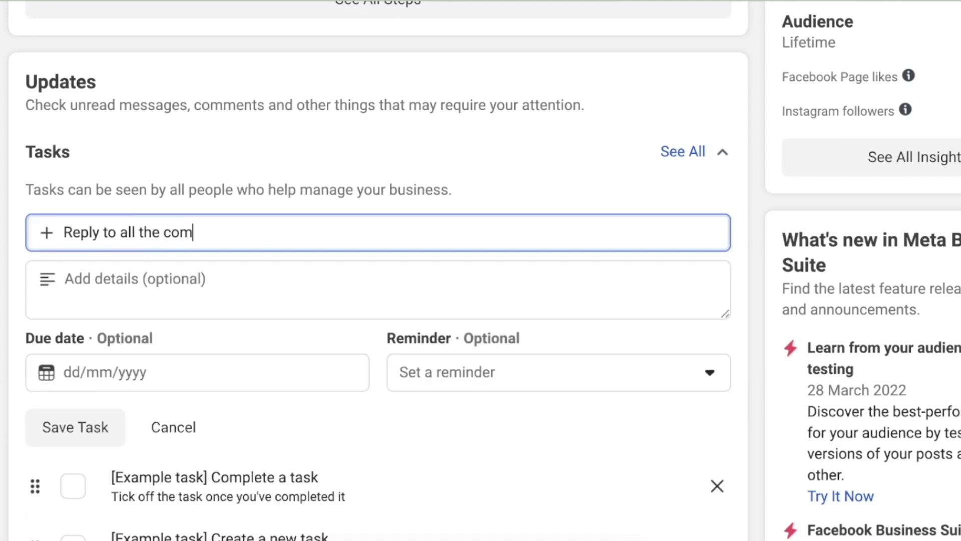
click(261, 299)
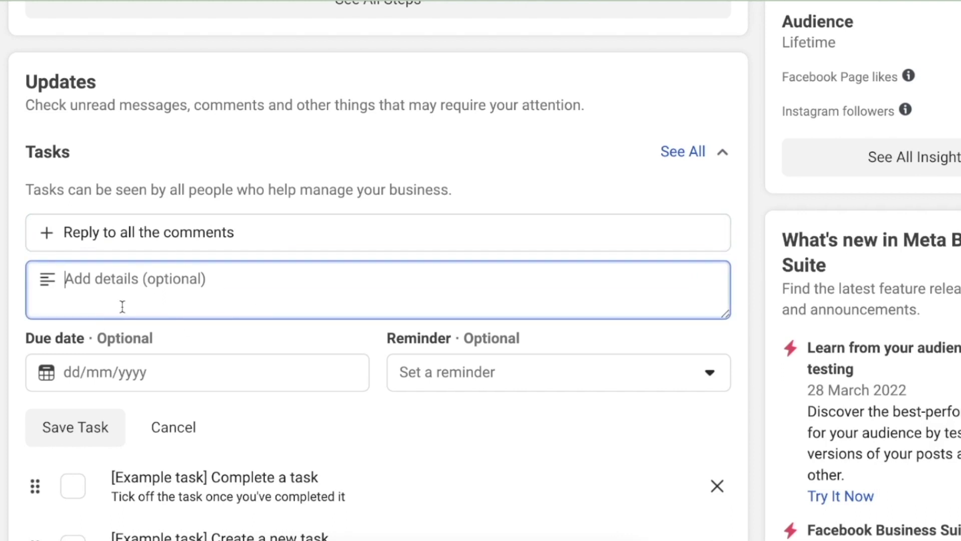
click(93, 372)
scroll(93, 372, down, 2)
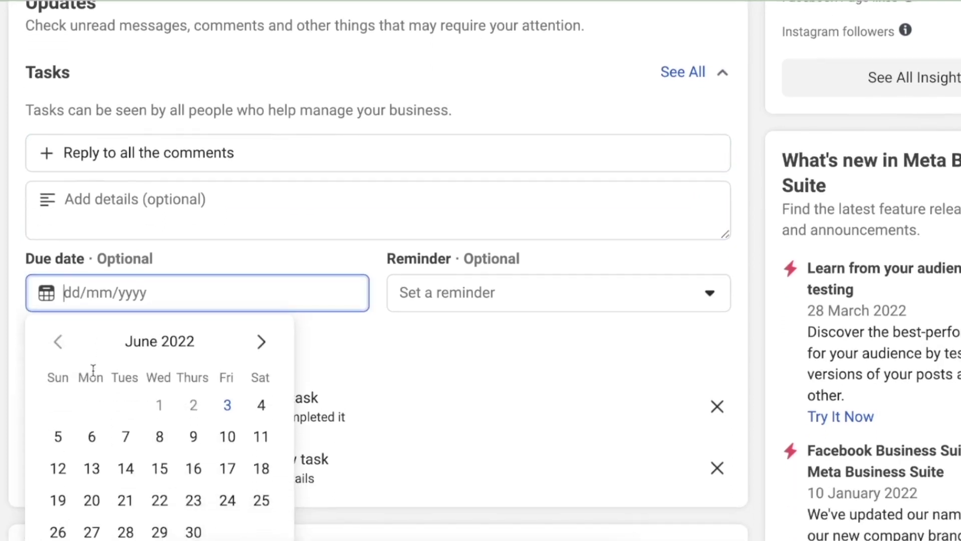
click(195, 428)
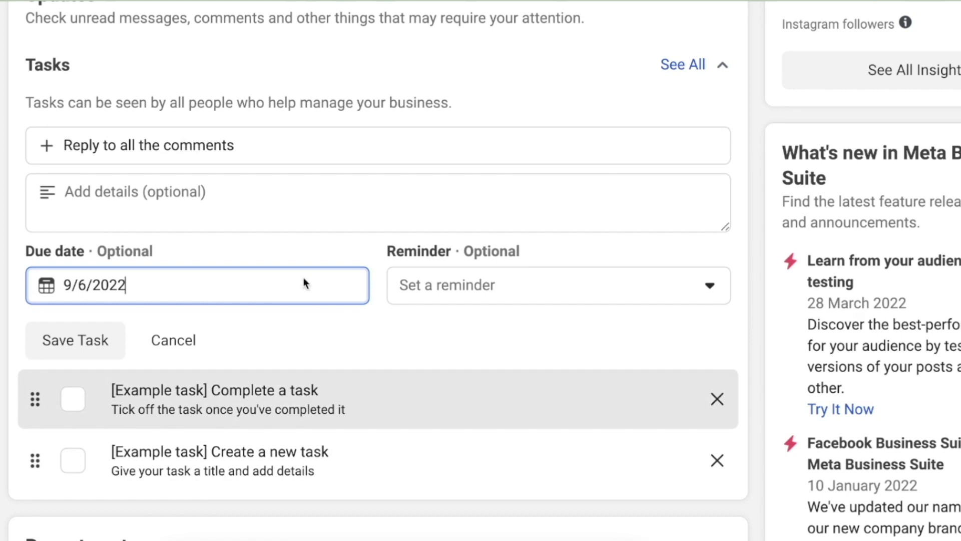
click(467, 285)
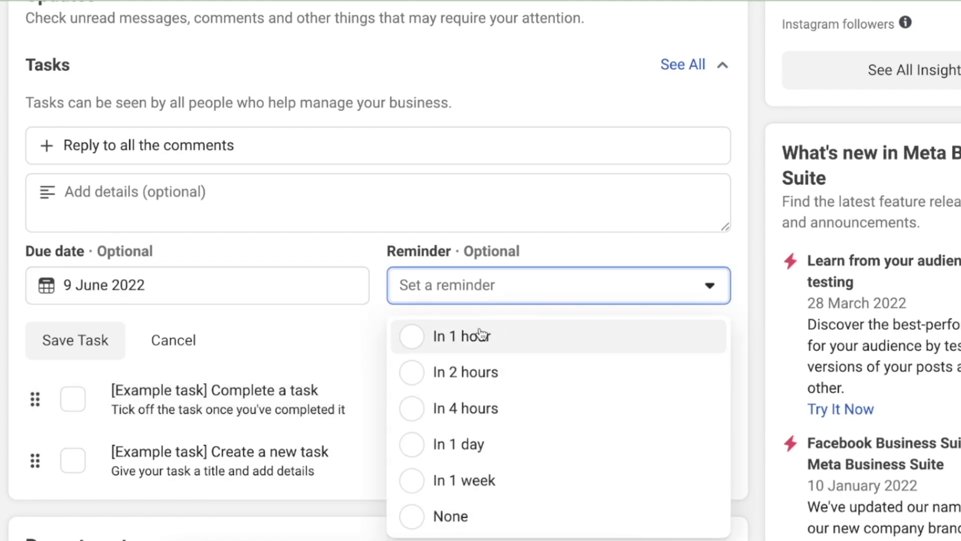
click(451, 443)
click(89, 347)
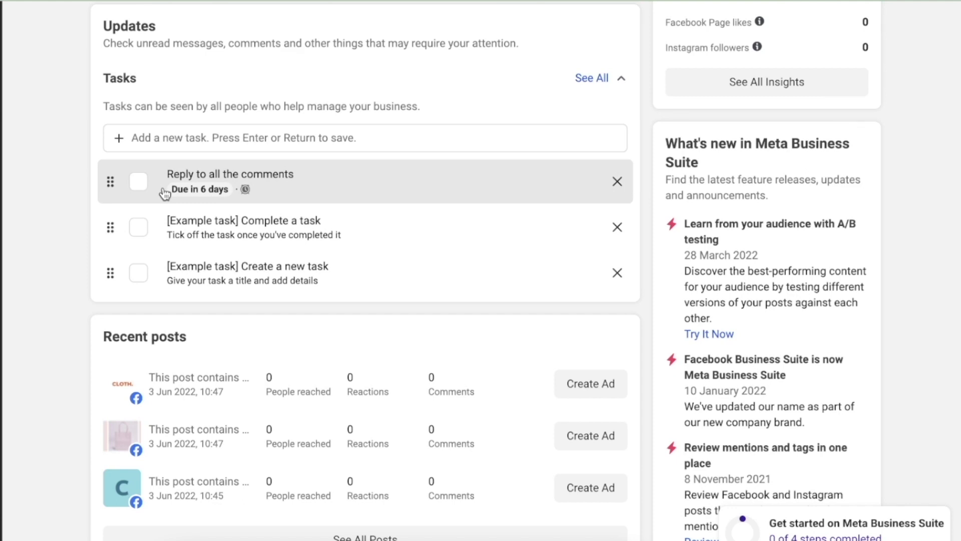
- Scroll to the top of Home and open the Notifications panel
scroll(165, 194, up, 5)
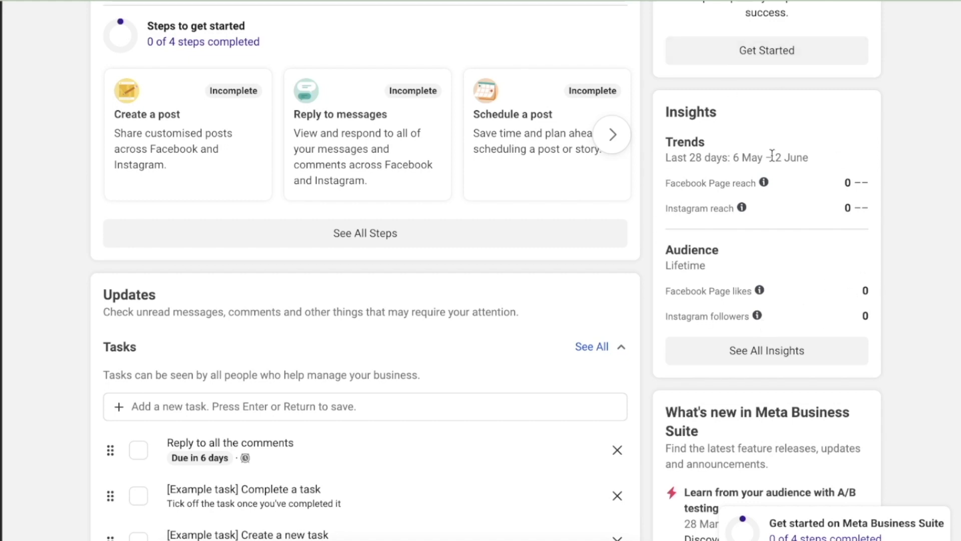
scroll(772, 155, up, 5)
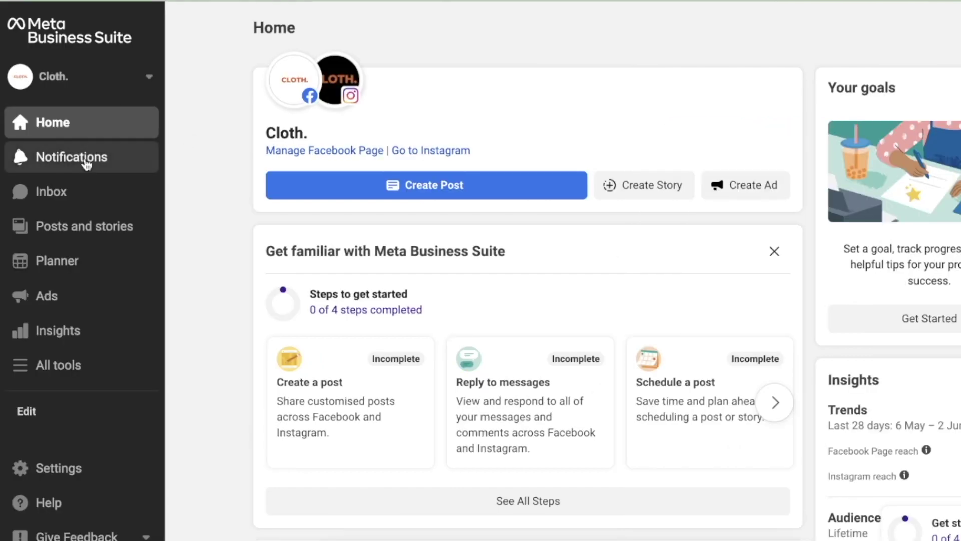
click(85, 158)
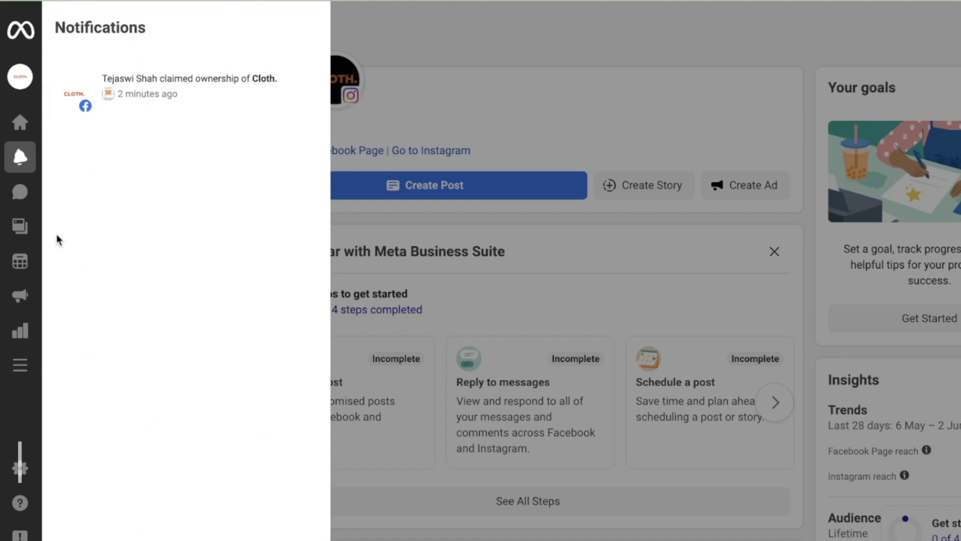
- Browse the Inbox's Messenger, Instagram Direct and Instagram comments tabs, ending on the empty Facebook comments
mouse_move(26, 203)
click(26, 203)
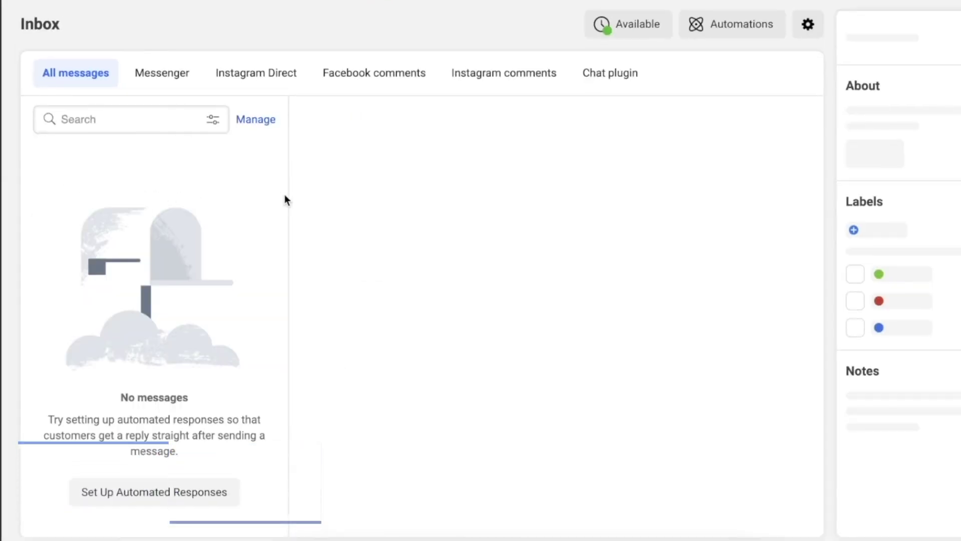
click(172, 74)
click(274, 79)
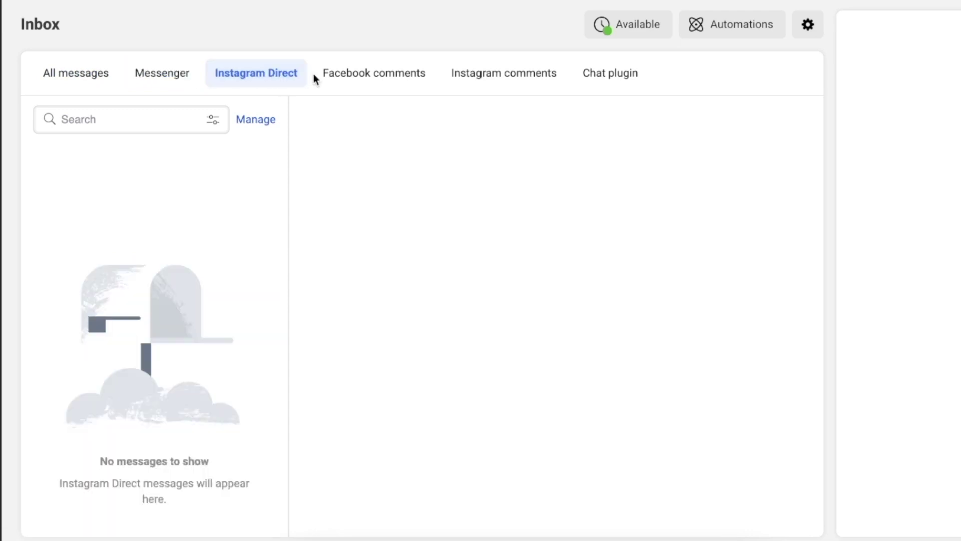
click(345, 87)
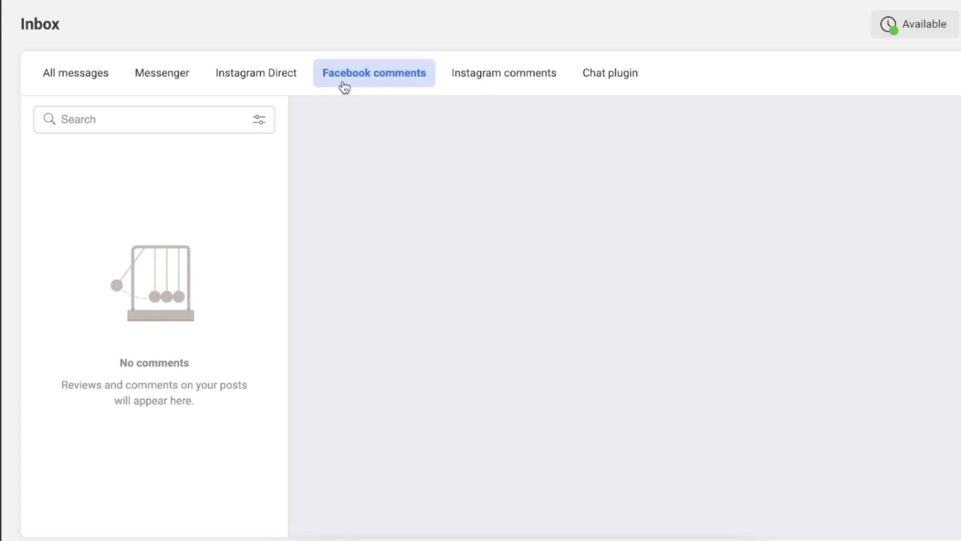
click(480, 91)
click(371, 90)
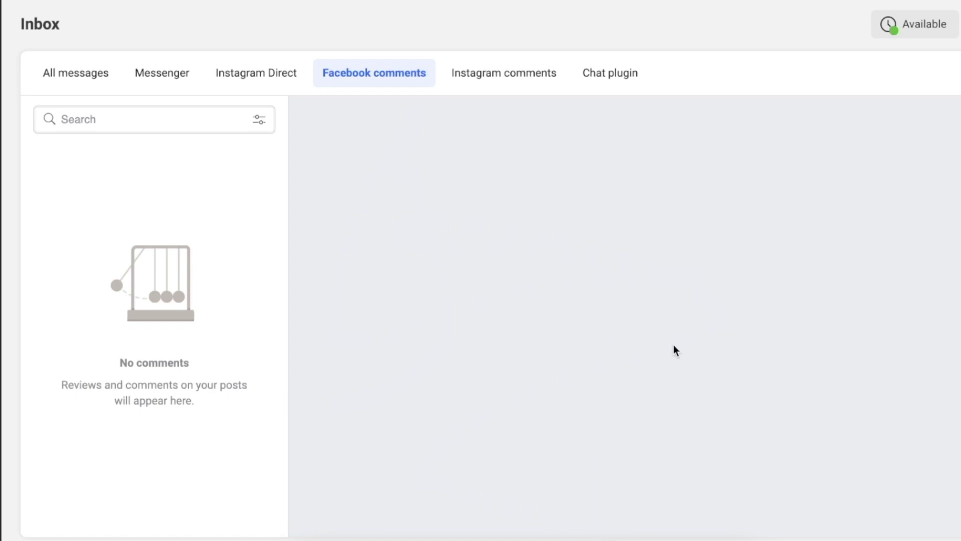
- Turn on the instant reply automation for Messenger
click(914, 24)
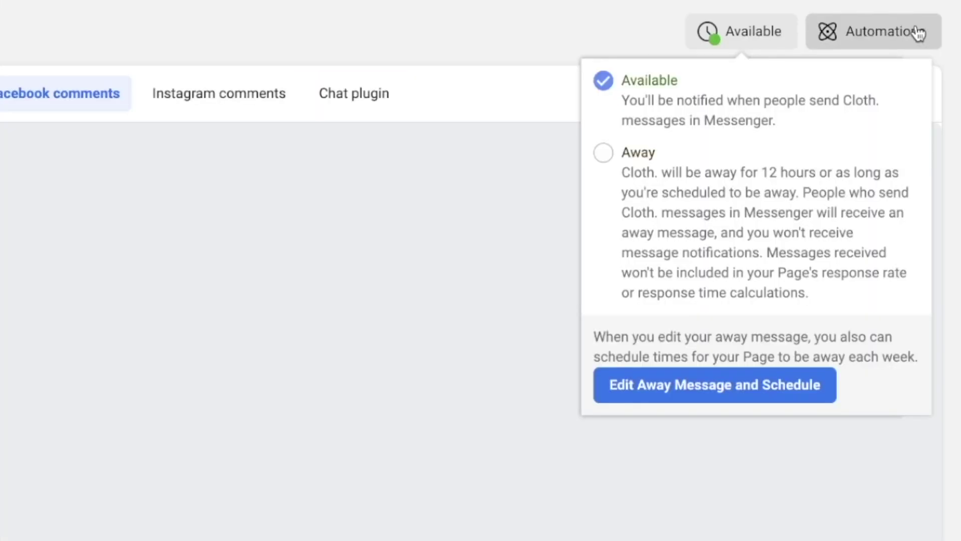
click(919, 32)
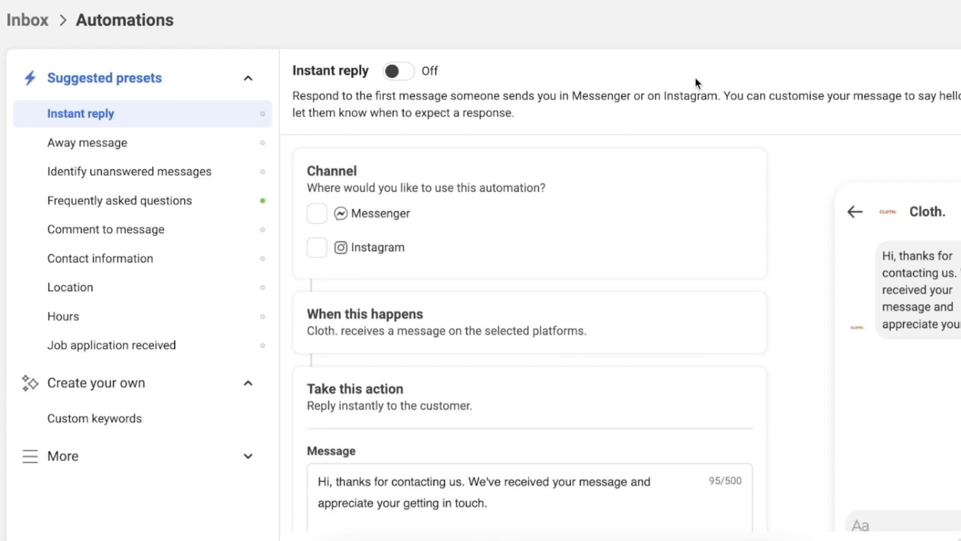
click(404, 73)
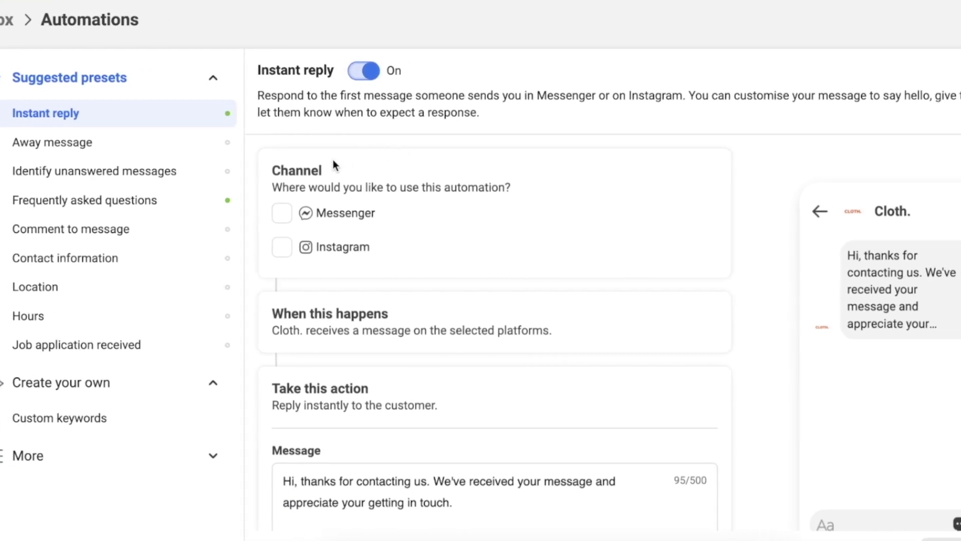
scroll(332, 159, down, 1)
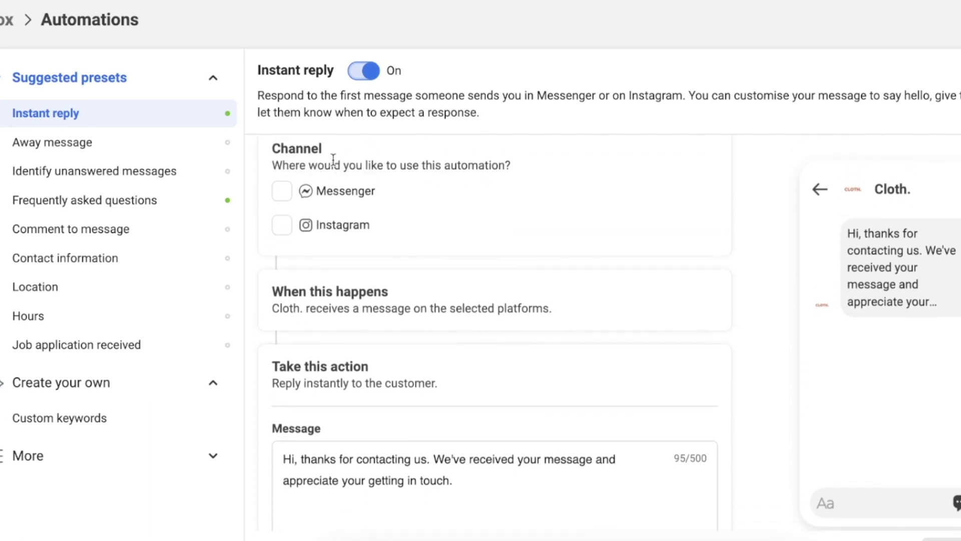
click(282, 191)
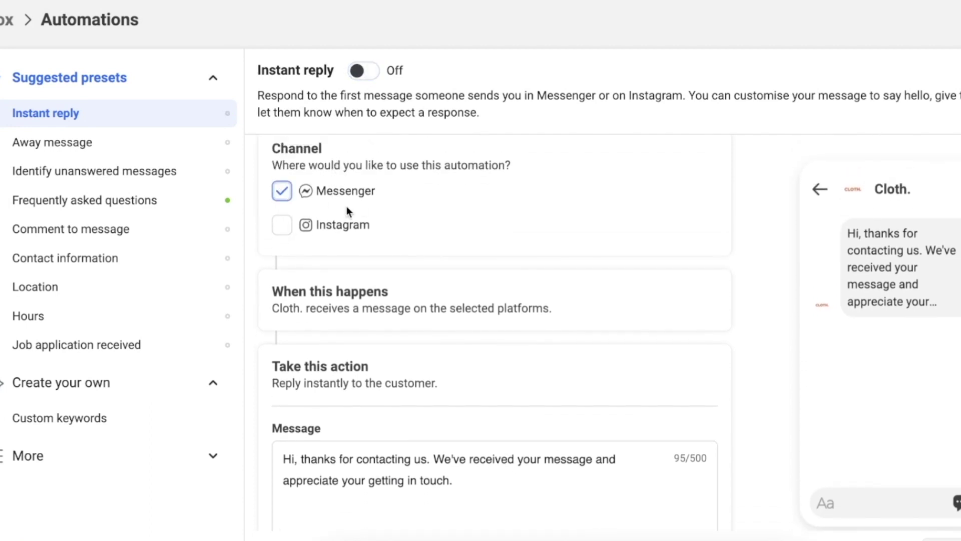
scroll(371, 221, down, 2)
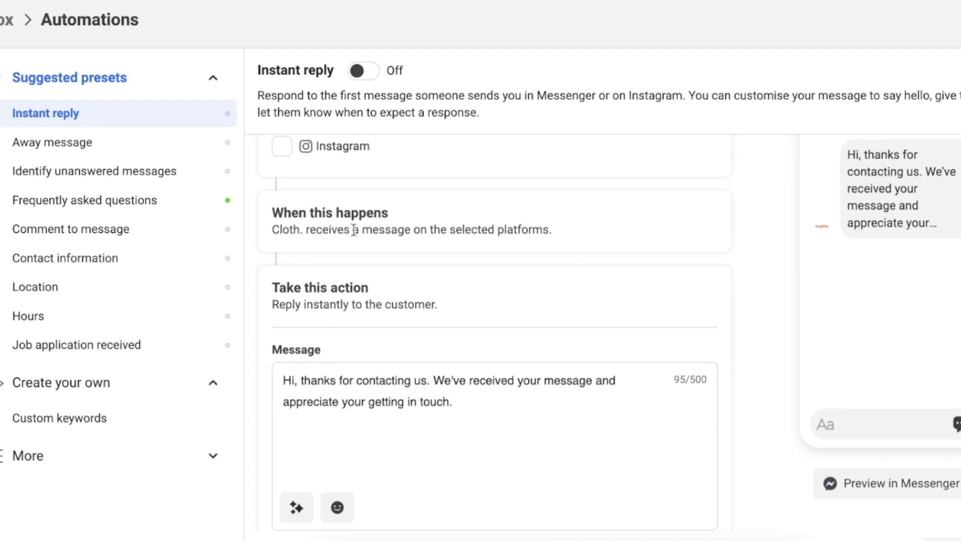
scroll(357, 285, down, 1)
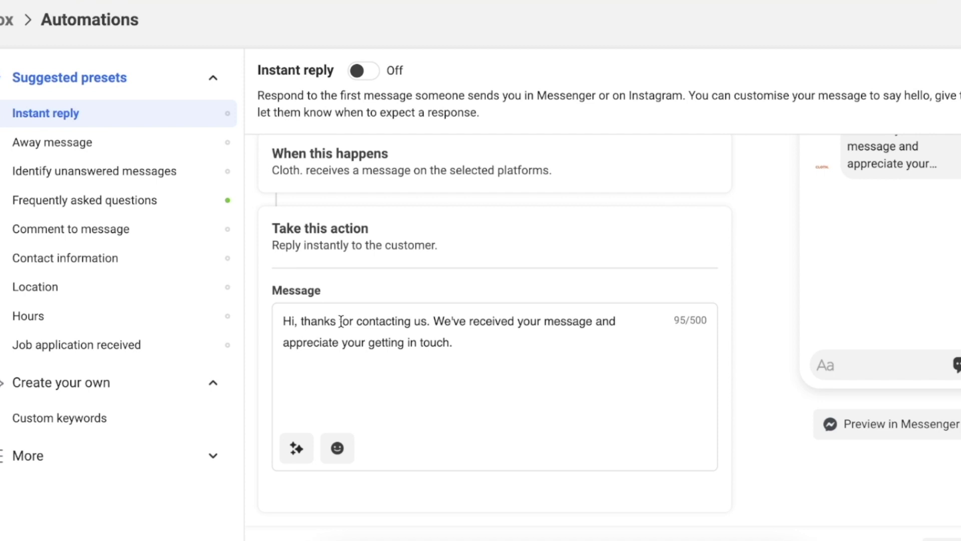
- Append 'We'll get back to you in 24 hours! Thanks for waiting!' to the instant reply and save
click(468, 347)
key(Return)
key(Return)
key(BackSpace)
text(We)
text(get back to you in 24 hours!)
key(Return)
key(Return)
text(Thanks for waiting!)
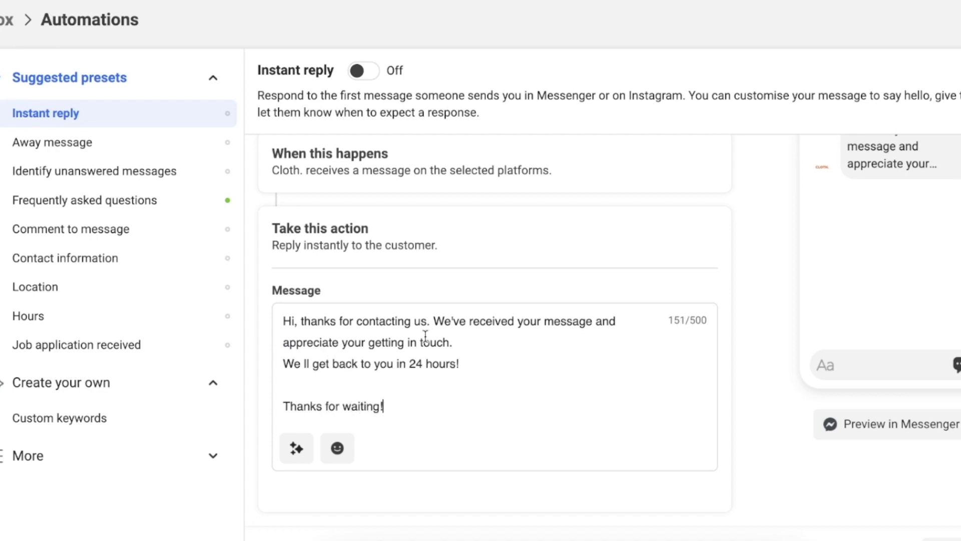
click(960, 540)
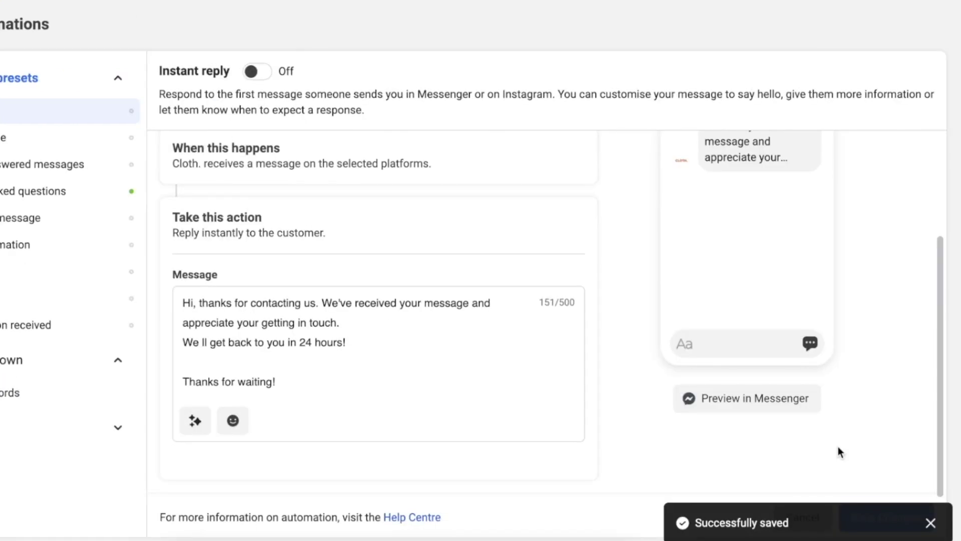
- Look over the Hours and Job application received automations, then go to Custom keywords
scroll(768, 435, up, 3)
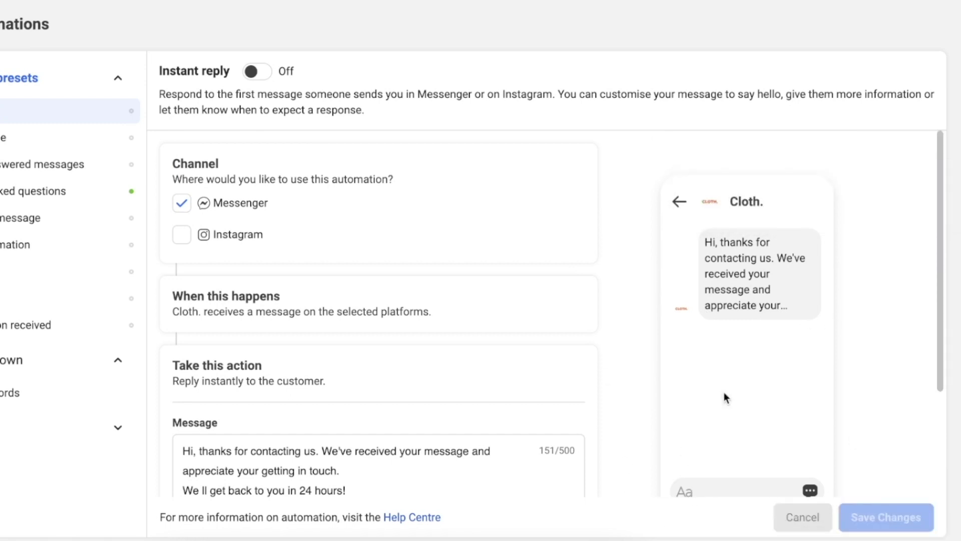
scroll(404, 292, down, 1)
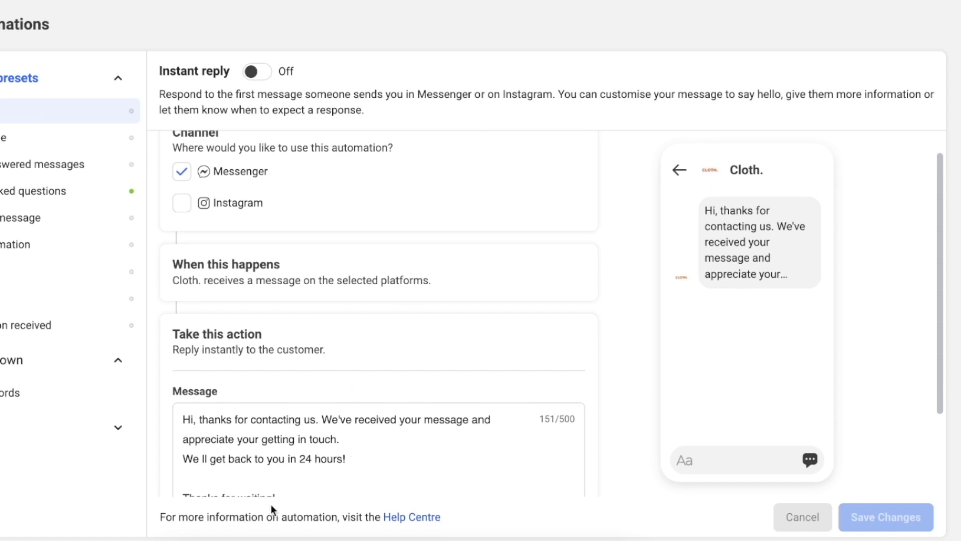
click(130, 308)
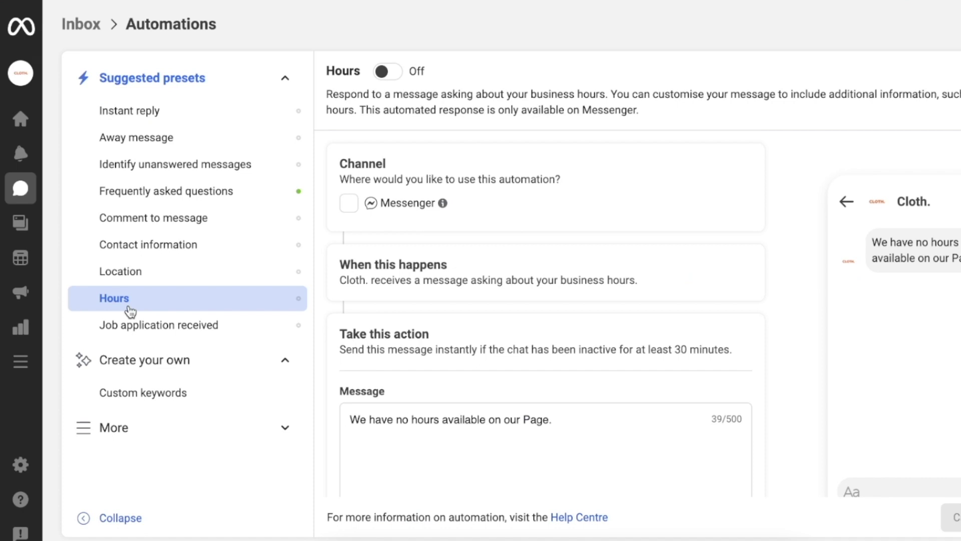
click(161, 328)
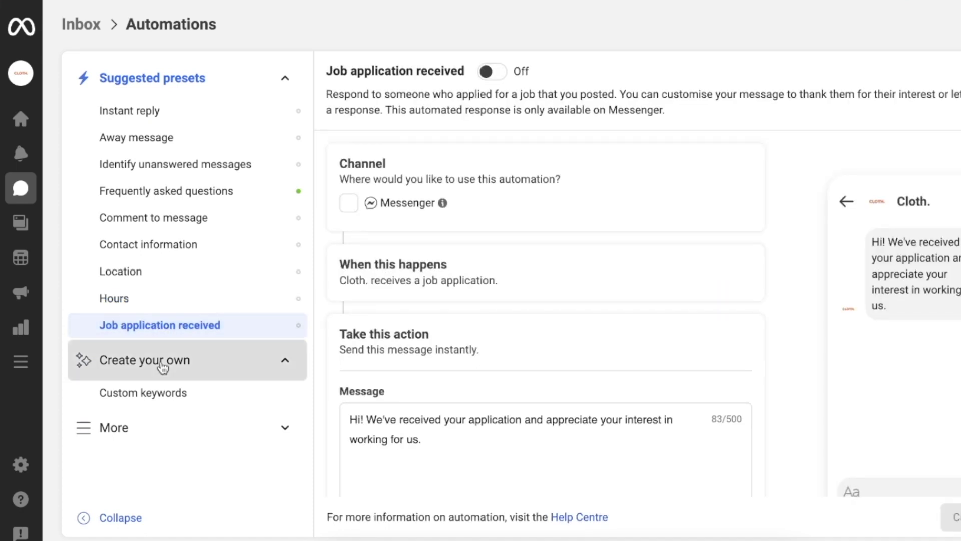
click(159, 392)
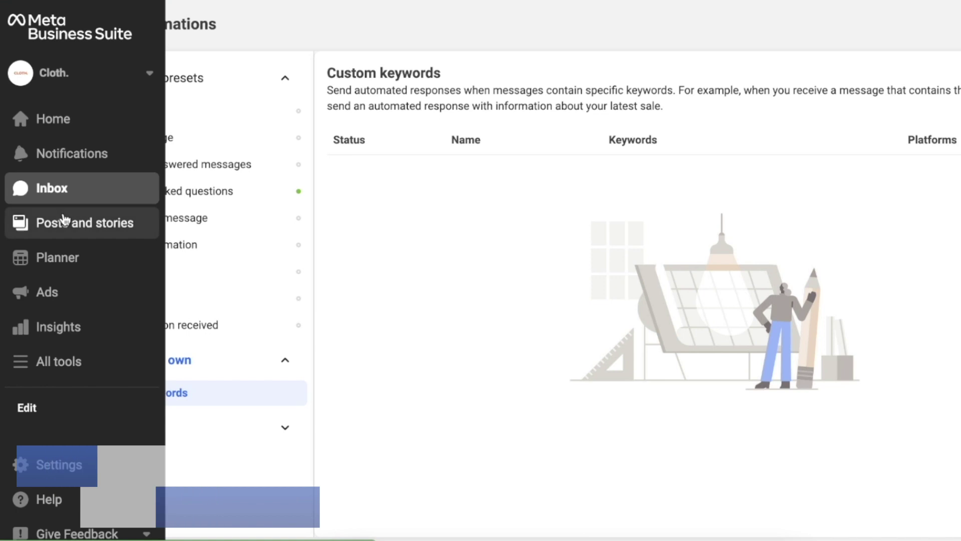
- Review scheduled posts, drafts and scheduled stories in Posts and stories, then show Feed and grid
click(63, 217)
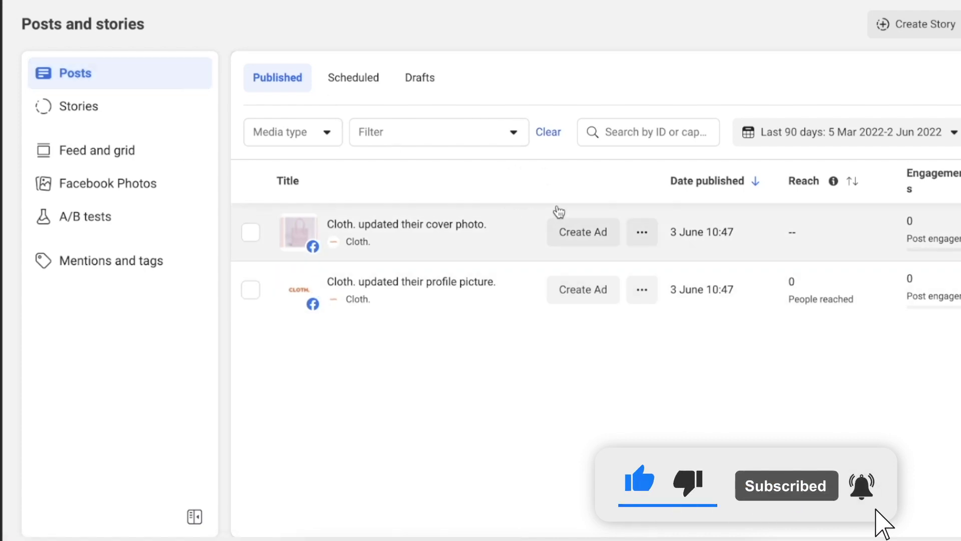
scroll(558, 211, right, 3)
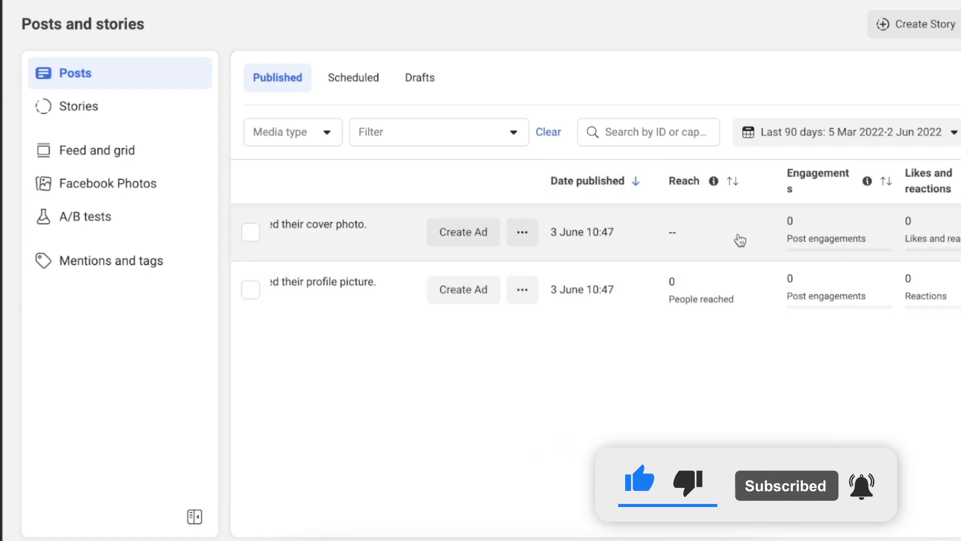
scroll(900, 231, right, 3)
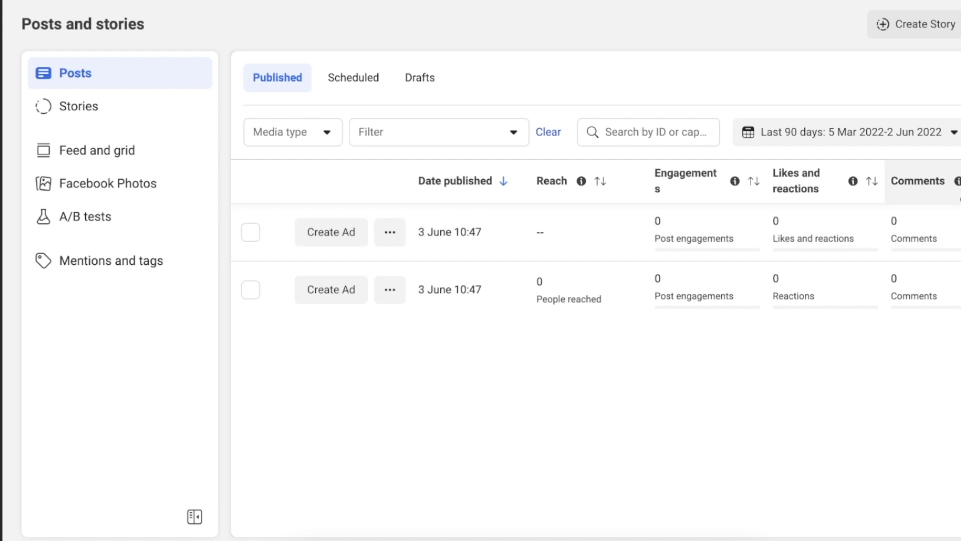
click(357, 92)
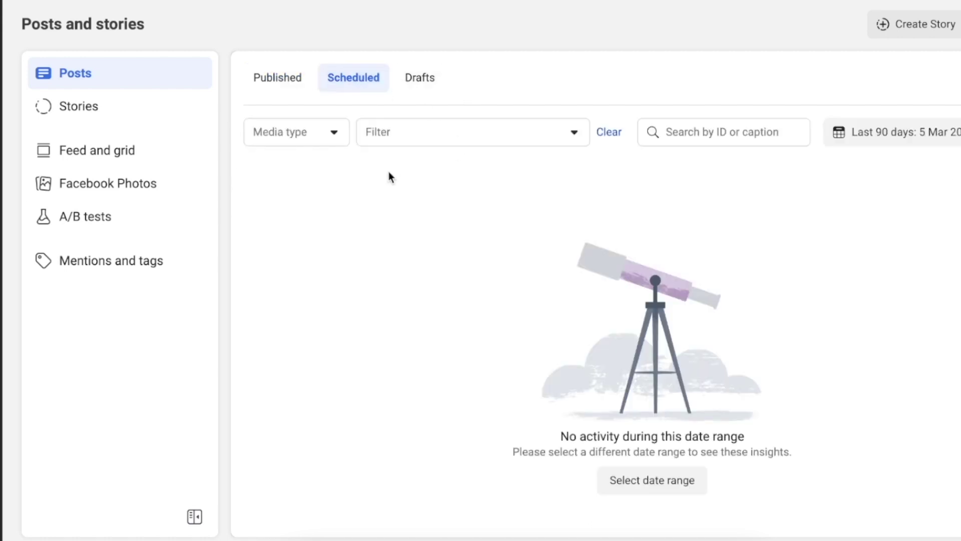
click(420, 86)
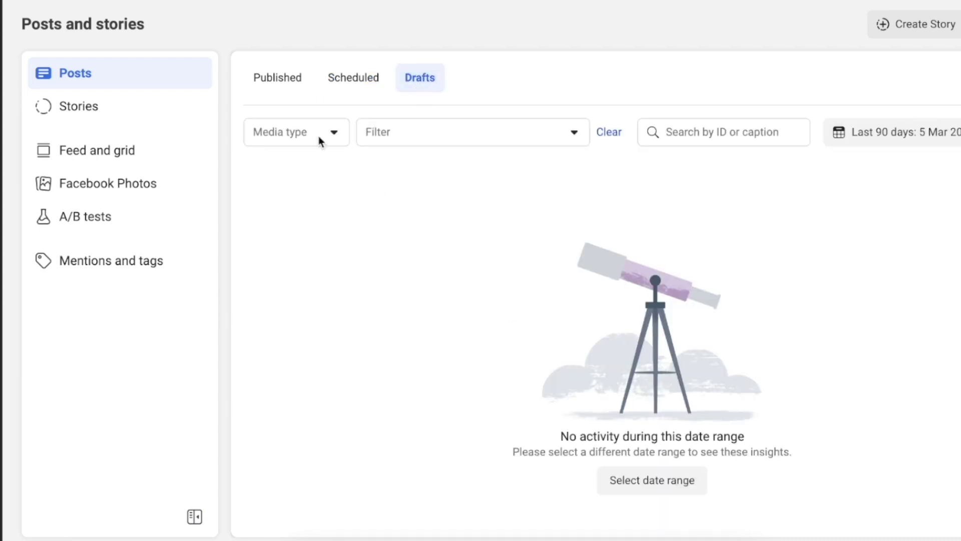
click(86, 110)
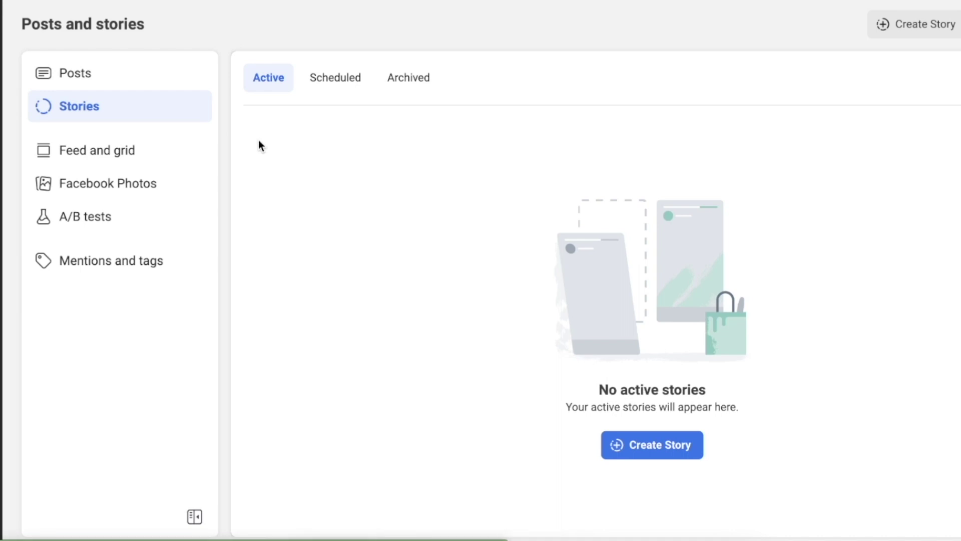
click(338, 78)
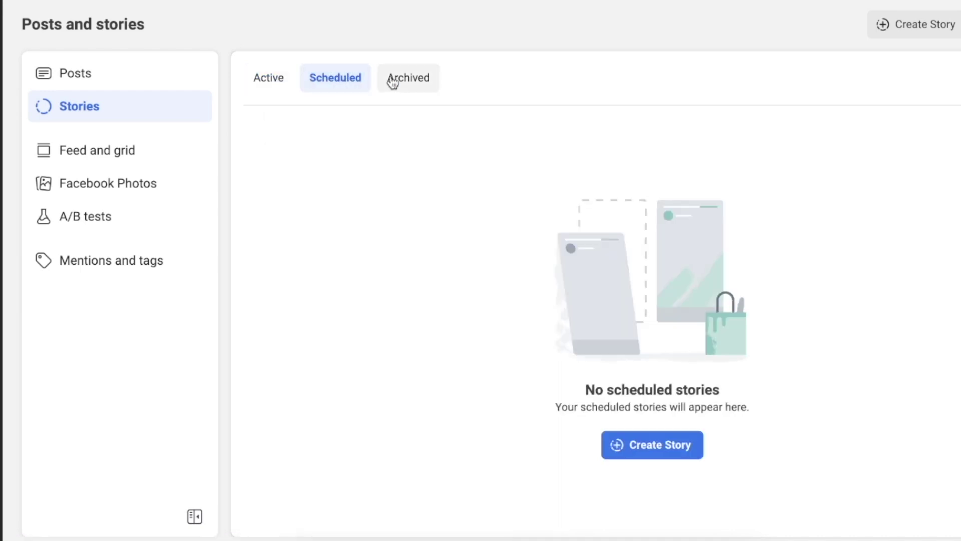
click(143, 159)
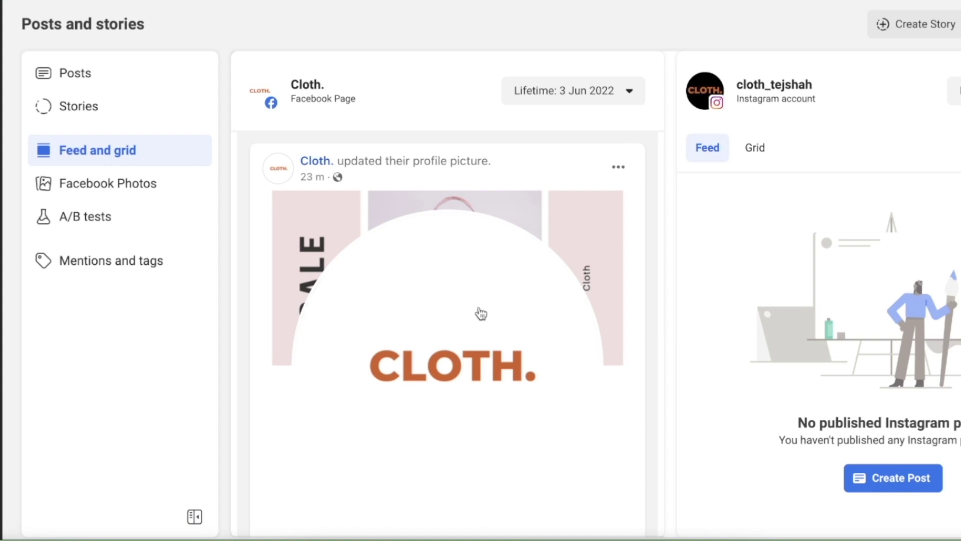
- Look through the page's Facebook photo albums and the A/B tests page
click(78, 184)
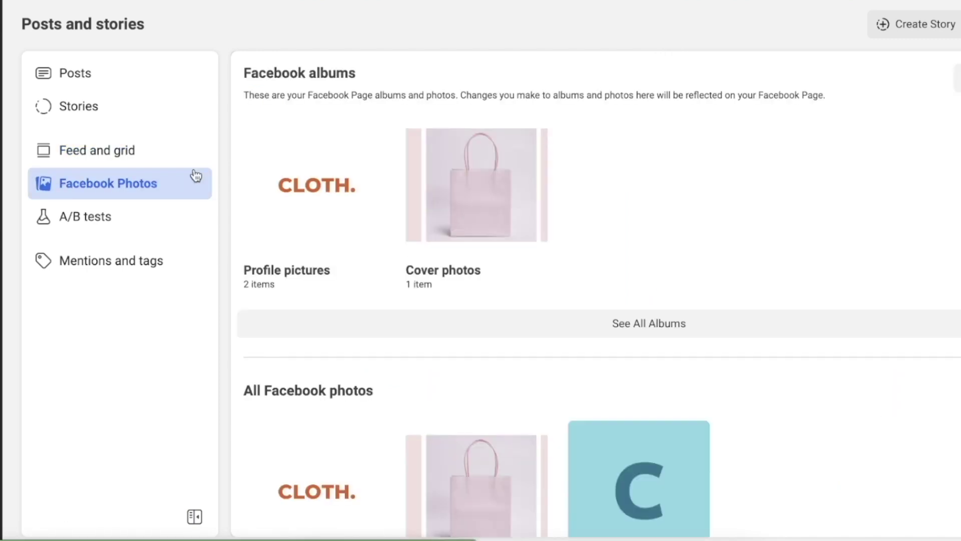
scroll(284, 201, down, 1)
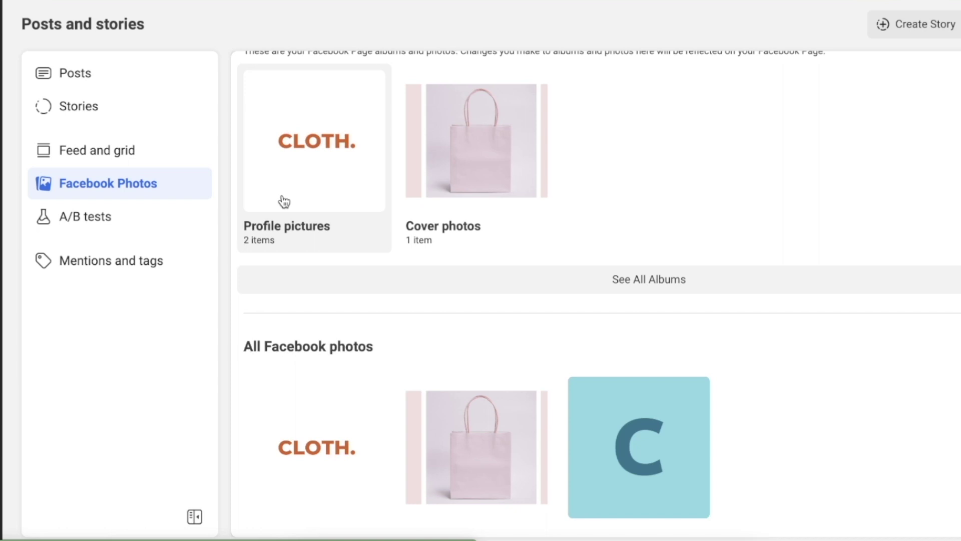
click(107, 223)
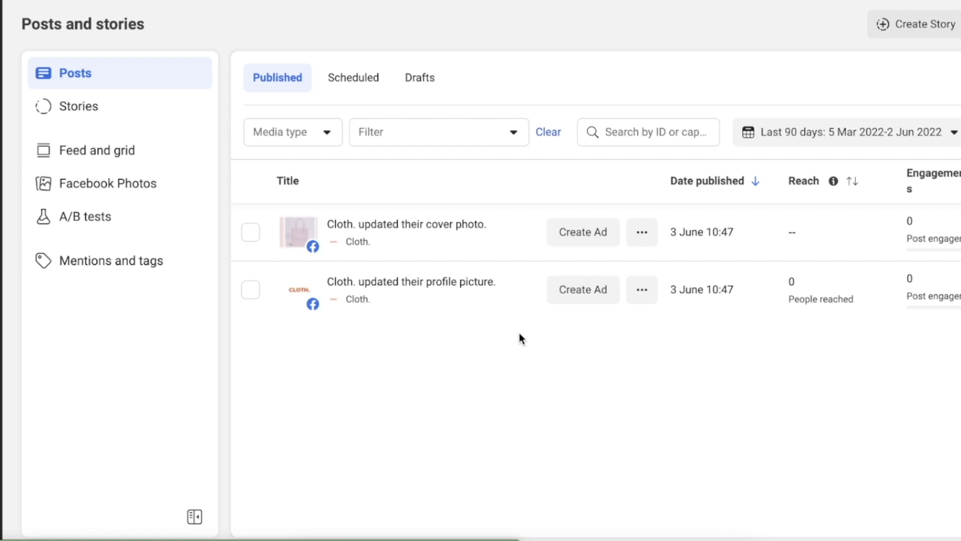
- Start a new post and paste the flat 50% OFF sweatpants promo text
click(913, 30)
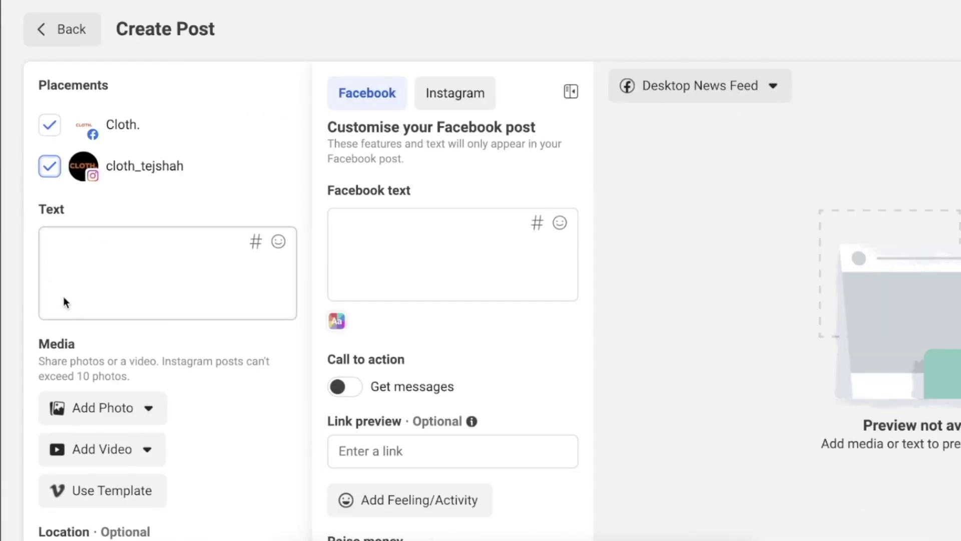
text(Hurry! We are offering flat 50% OFF on all the sweatpants. Link in the bio. . . . .)
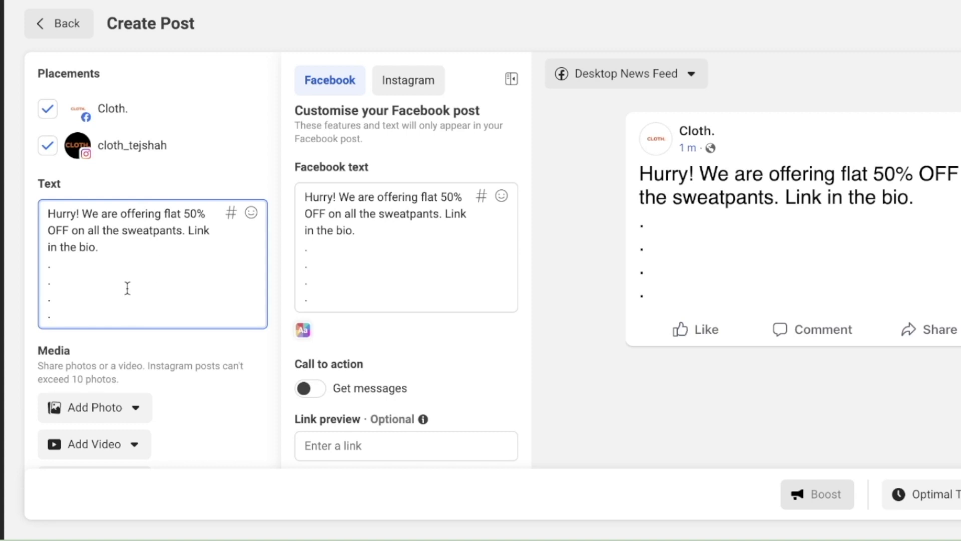
key(Return)
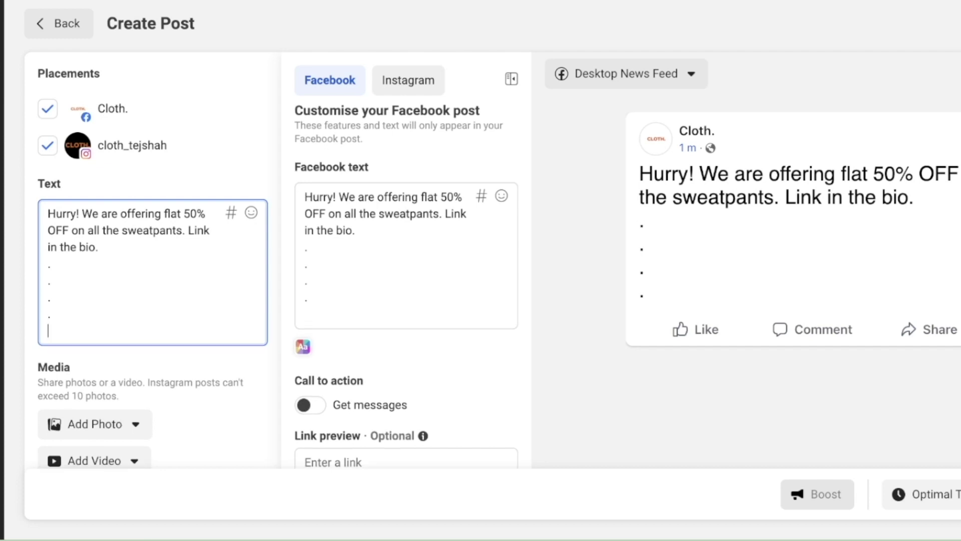
- Add the hashtags #sale2022 and #cloth below the promo text
text(#)
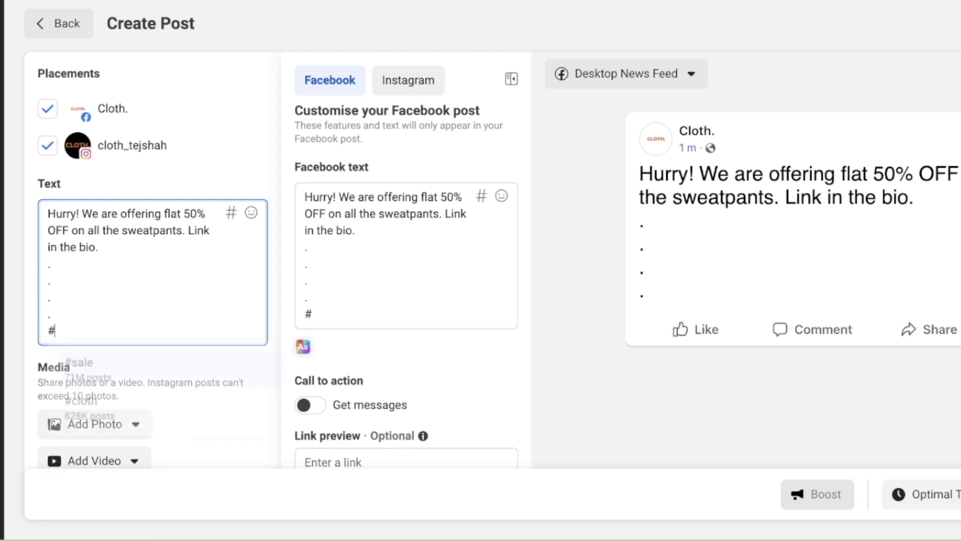
text(sale)
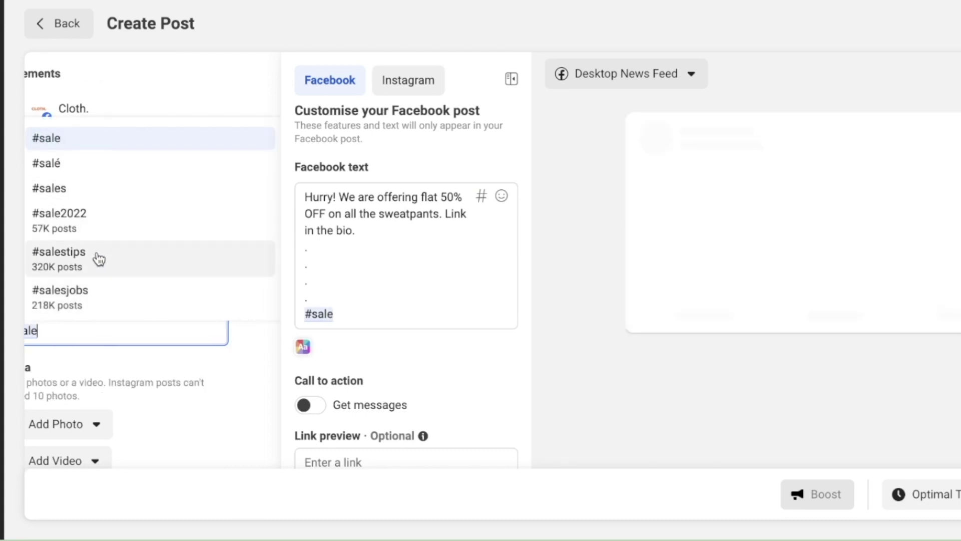
scroll(100, 259, down, 1)
scroll(98, 258, down, 2)
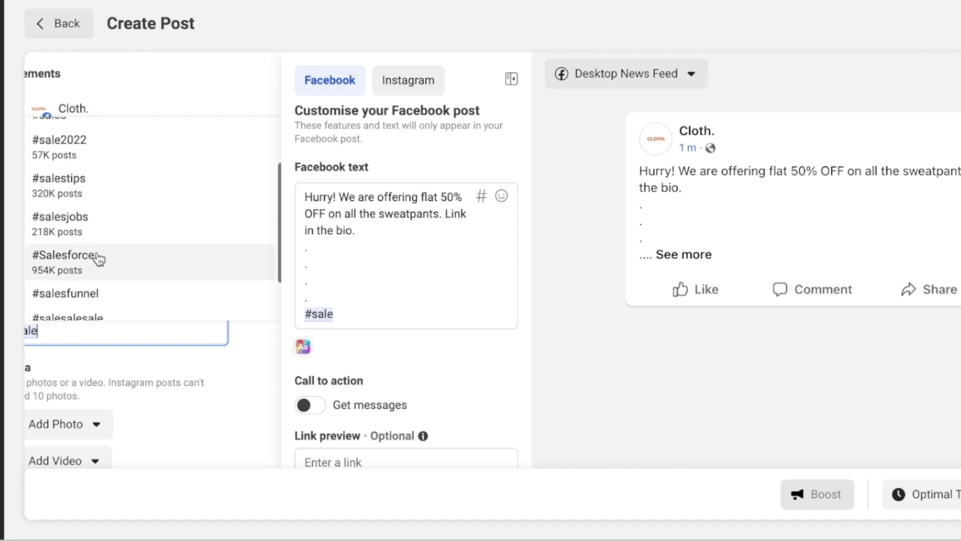
scroll(74, 238, down, 2)
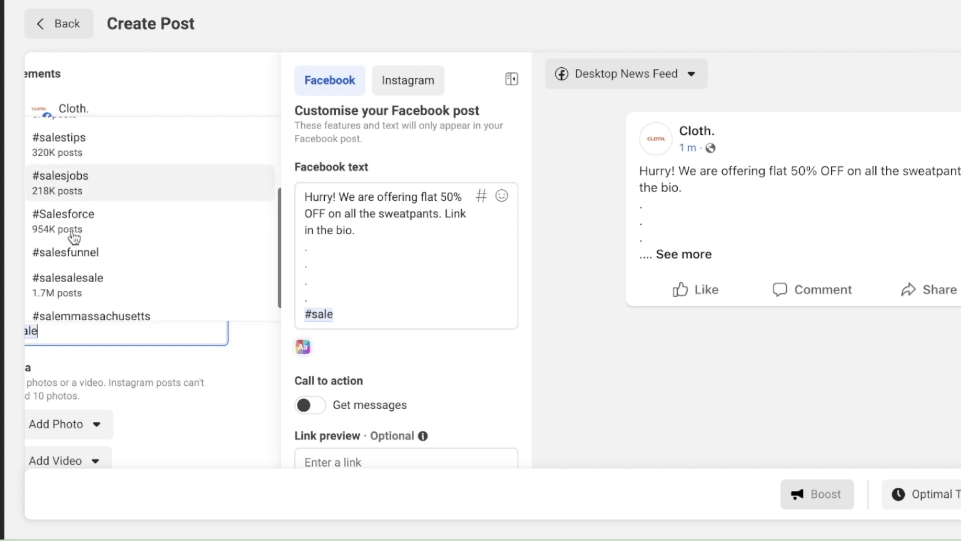
scroll(74, 237, down, 1)
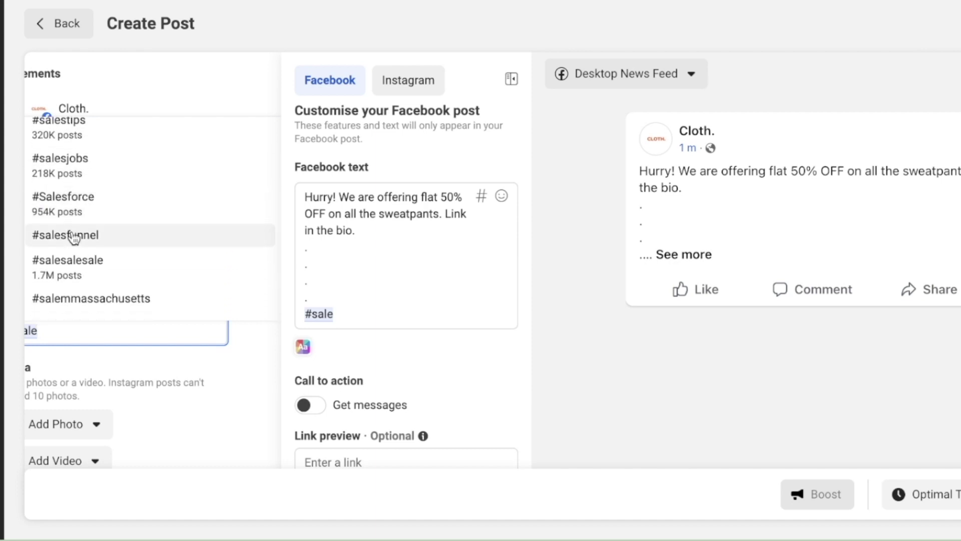
scroll(102, 262, up, 5)
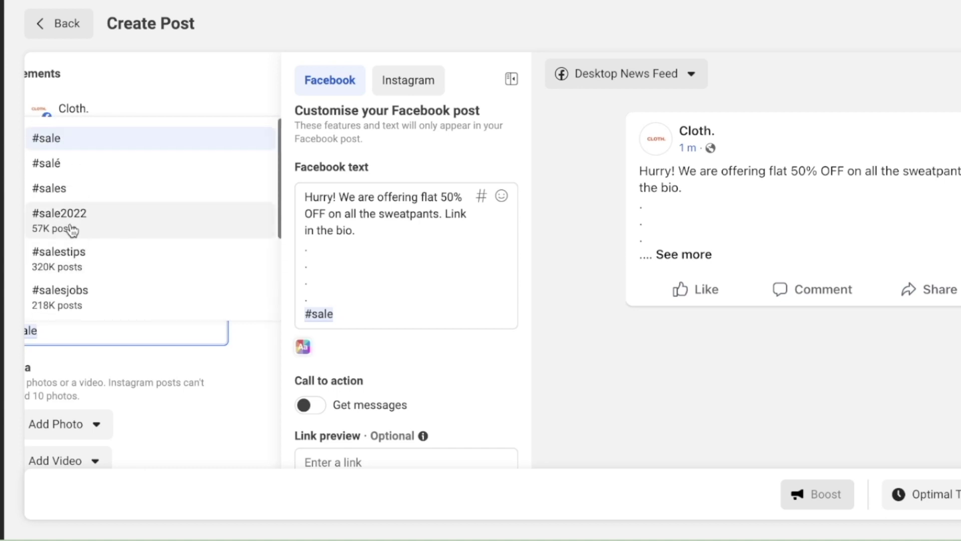
click(101, 224)
click(131, 328)
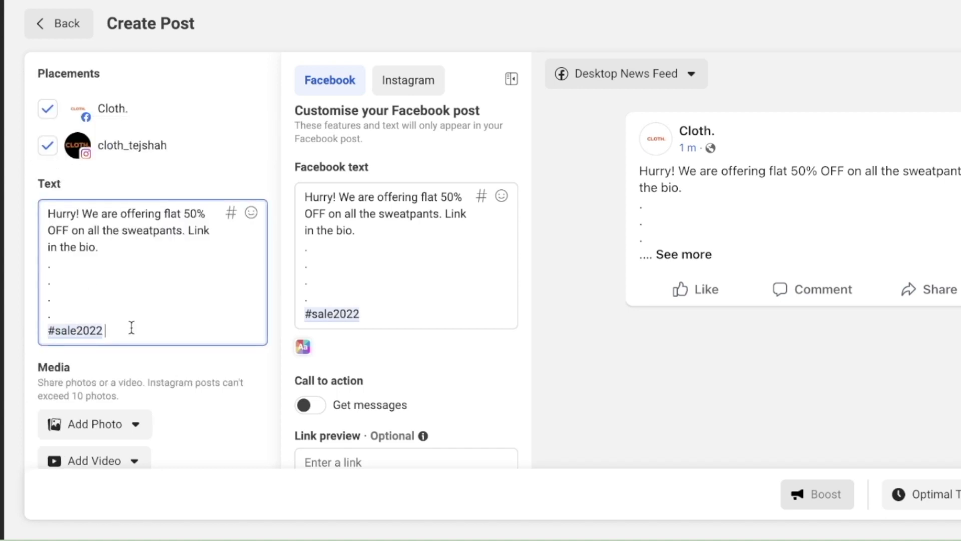
text(#)
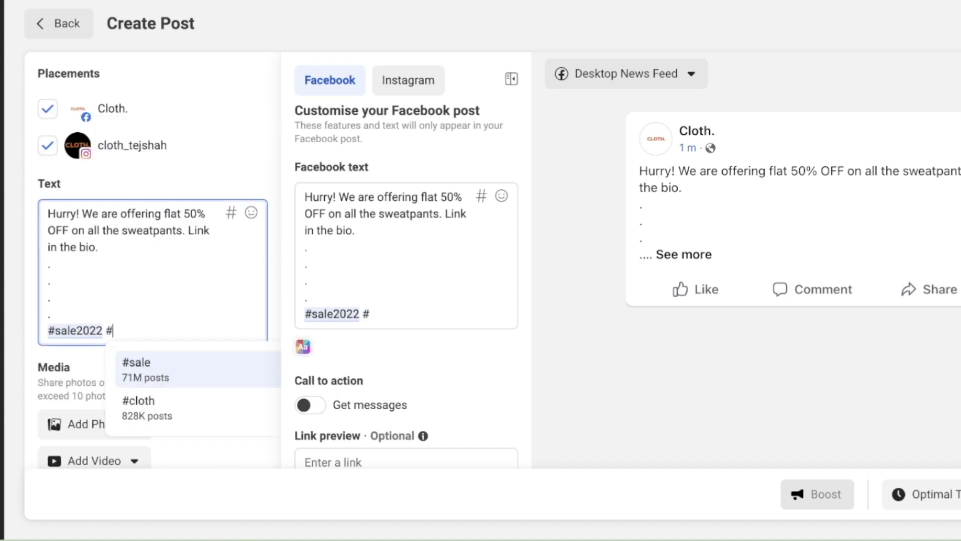
click(154, 401)
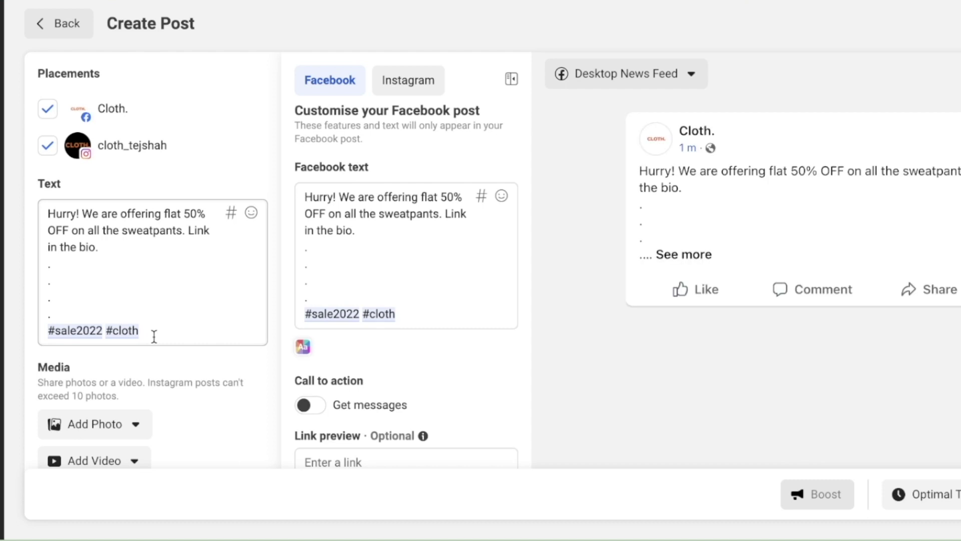
scroll(154, 336, down, 1)
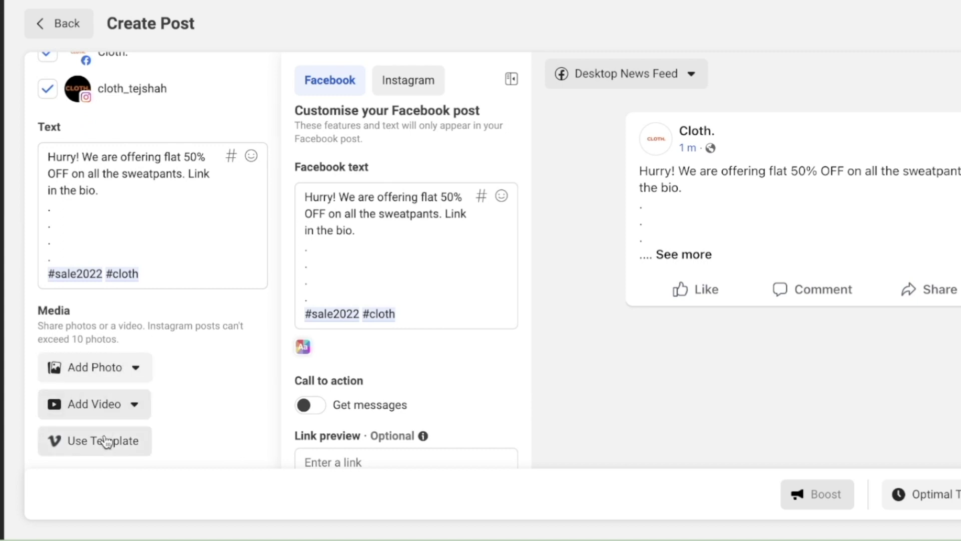
click(113, 375)
click(141, 415)
click(733, 115)
text(happy)
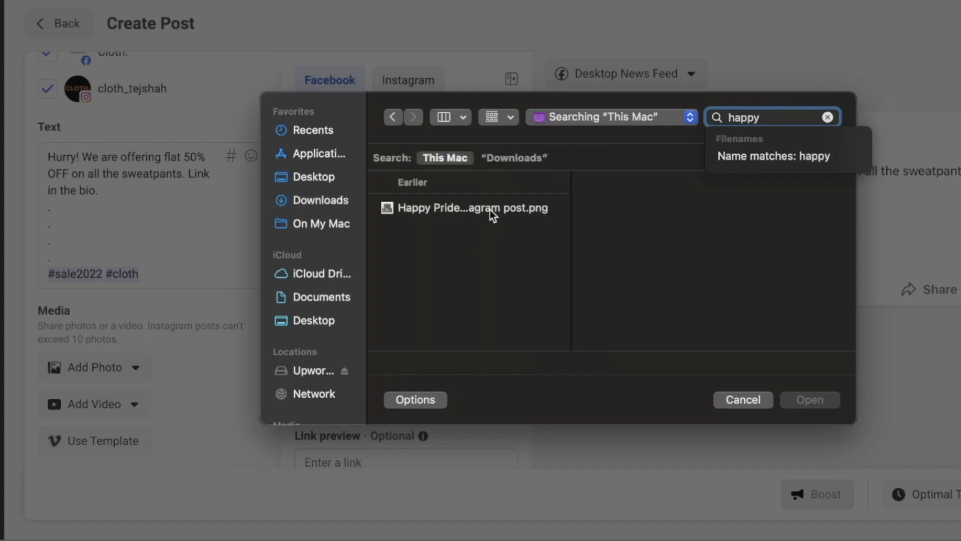
click(491, 212)
click(809, 394)
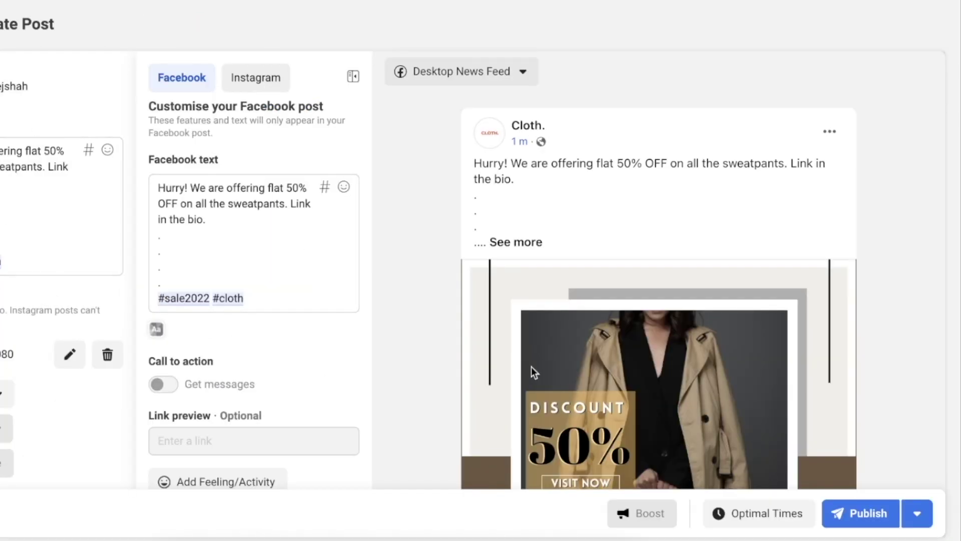
scroll(531, 366, down, 2)
scroll(531, 366, up, 2)
click(490, 80)
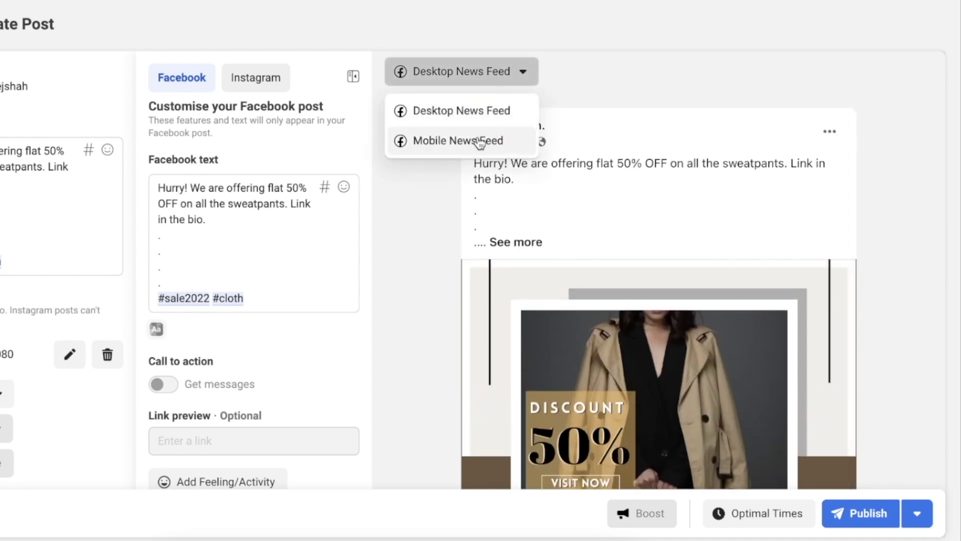
click(477, 140)
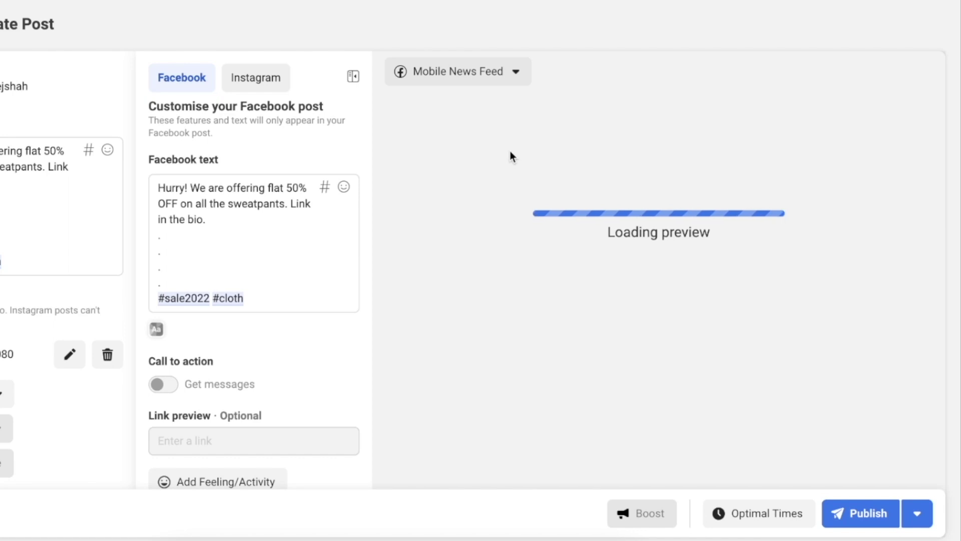
scroll(510, 151, down, 1)
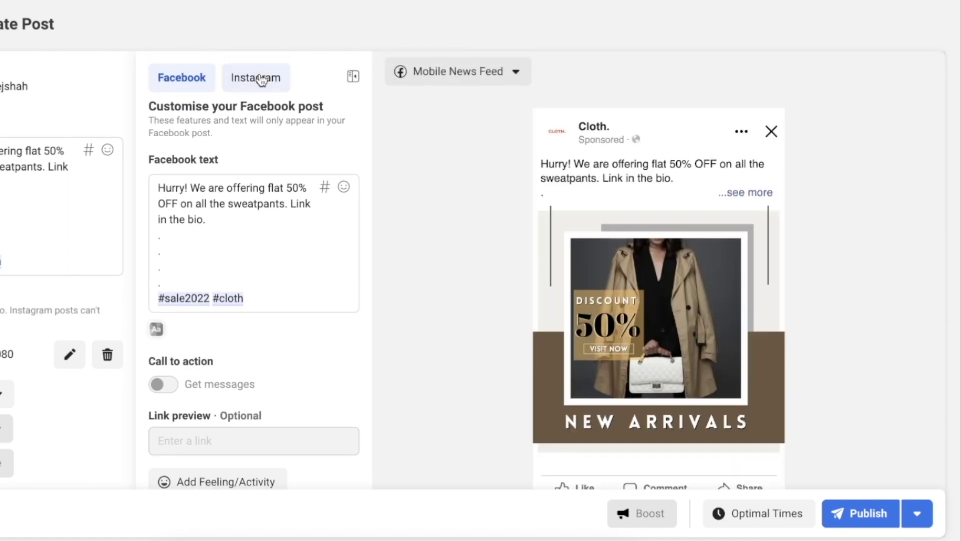
click(257, 77)
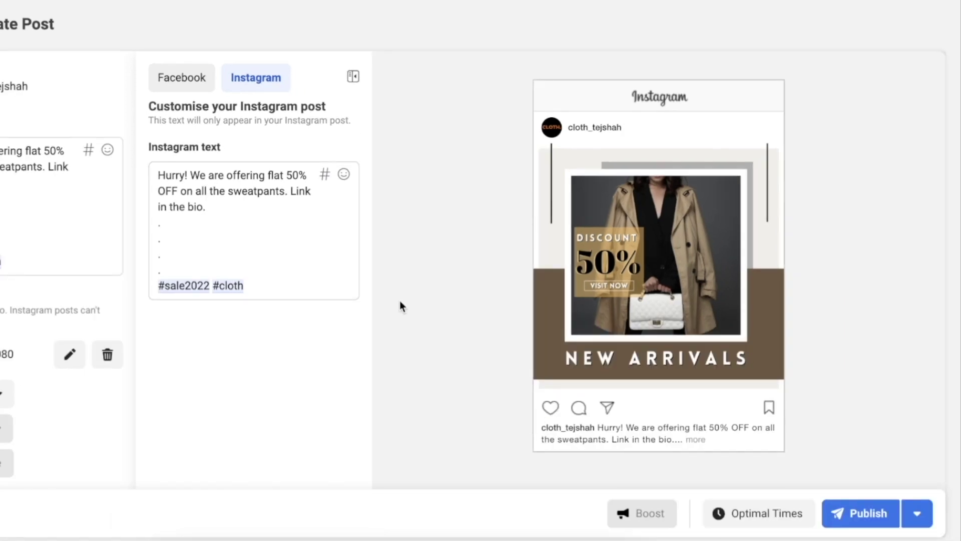
scroll(577, 338, down, 1)
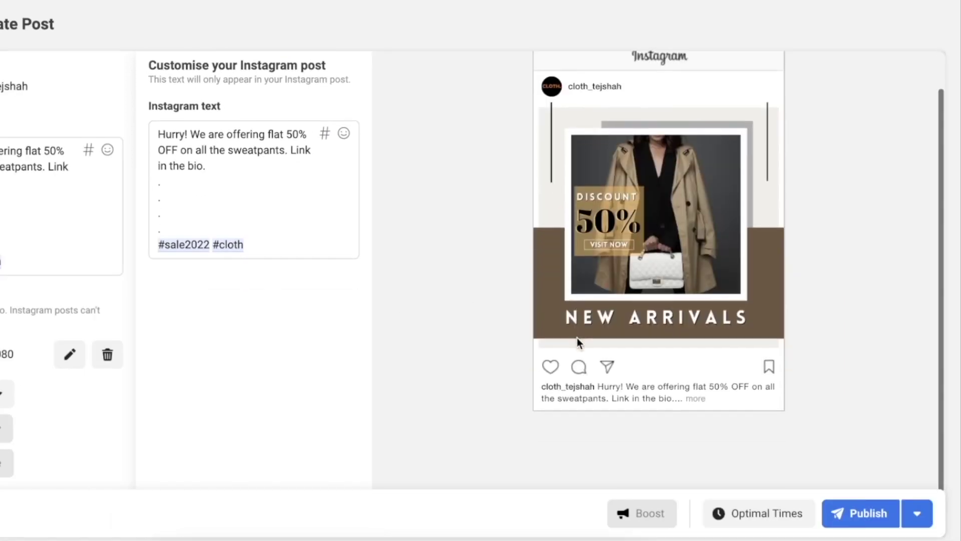
scroll(576, 337, down, 1)
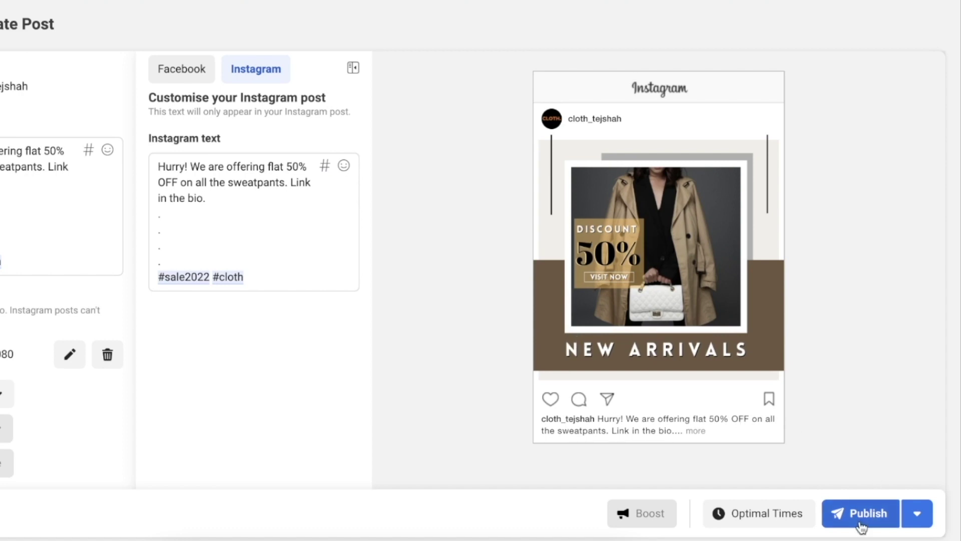
- Set the Facebook and Instagram publish dates to 4 June 2022 at 11:37 and schedule the post
click(734, 511)
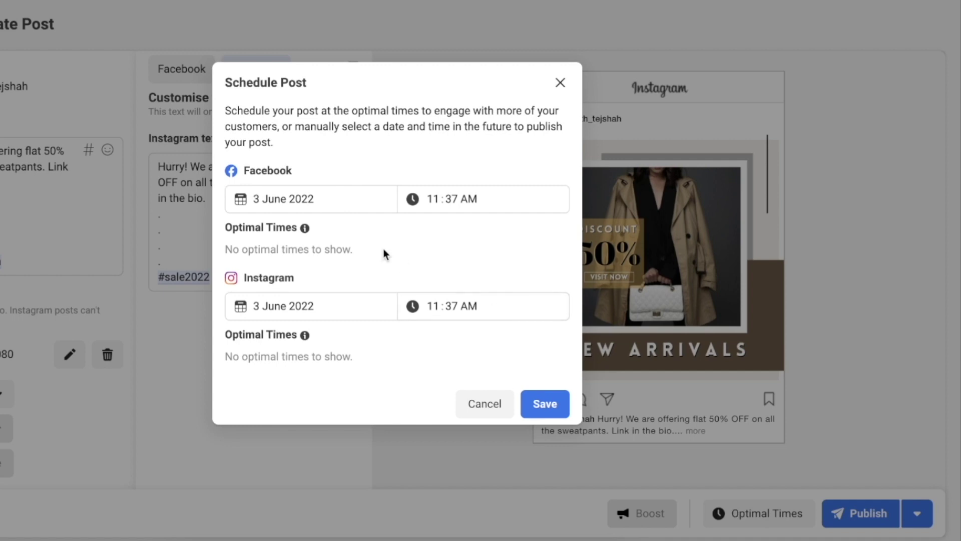
click(299, 200)
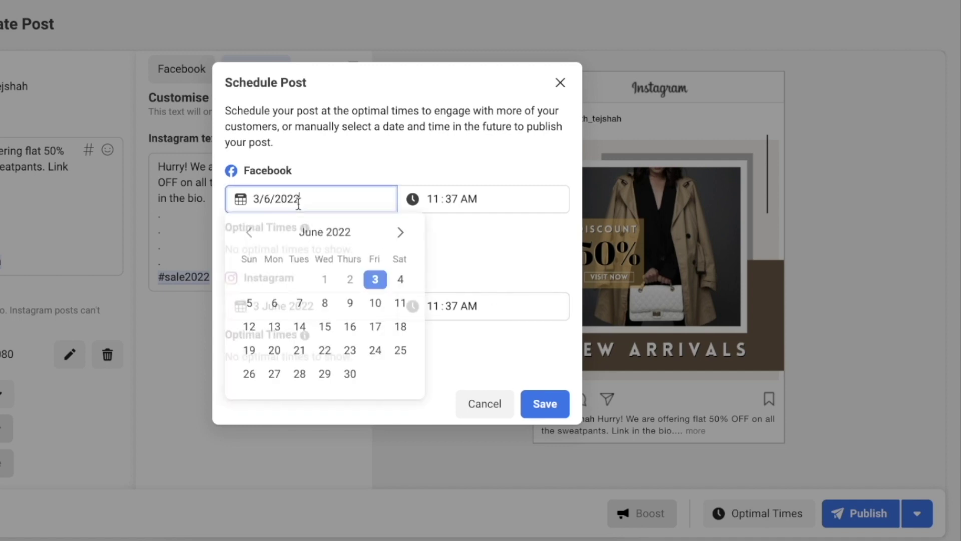
click(400, 280)
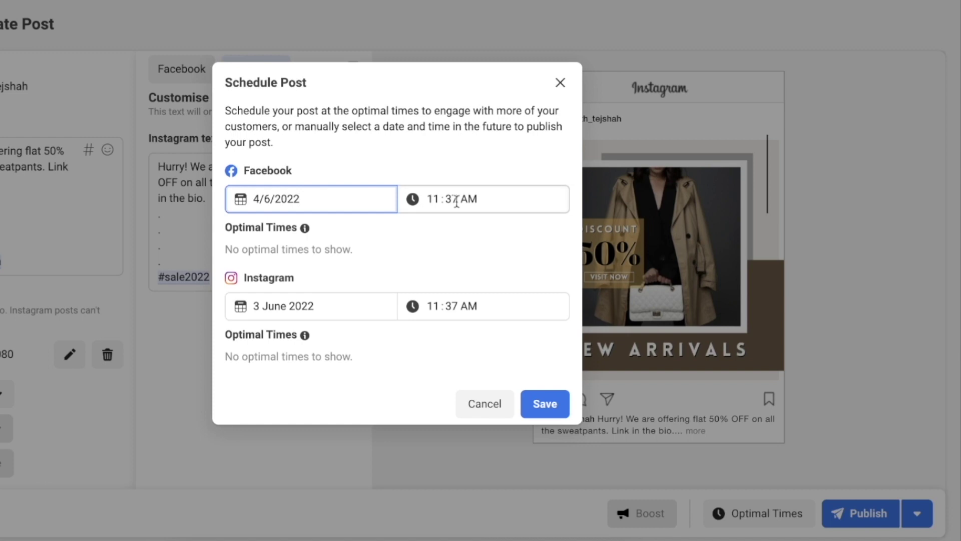
click(270, 303)
click(400, 389)
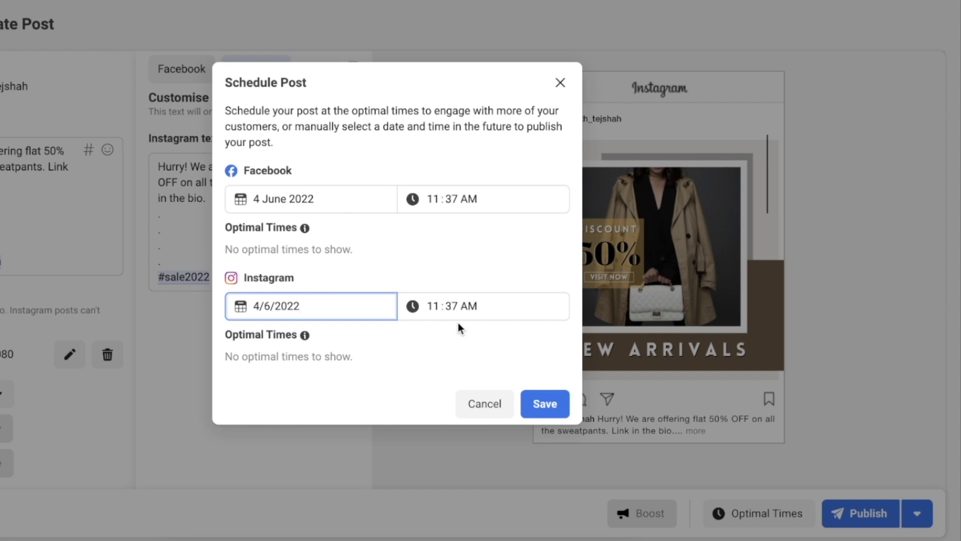
click(563, 403)
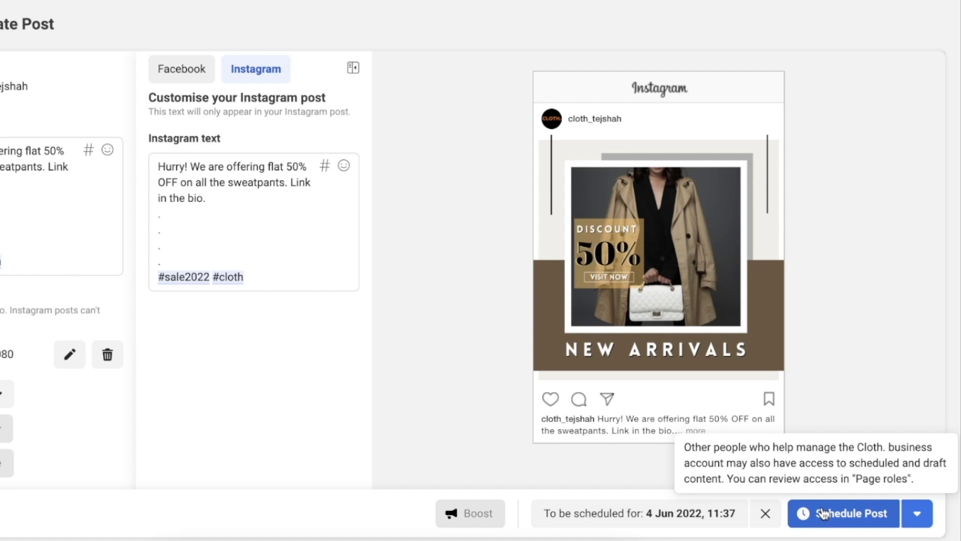
click(823, 513)
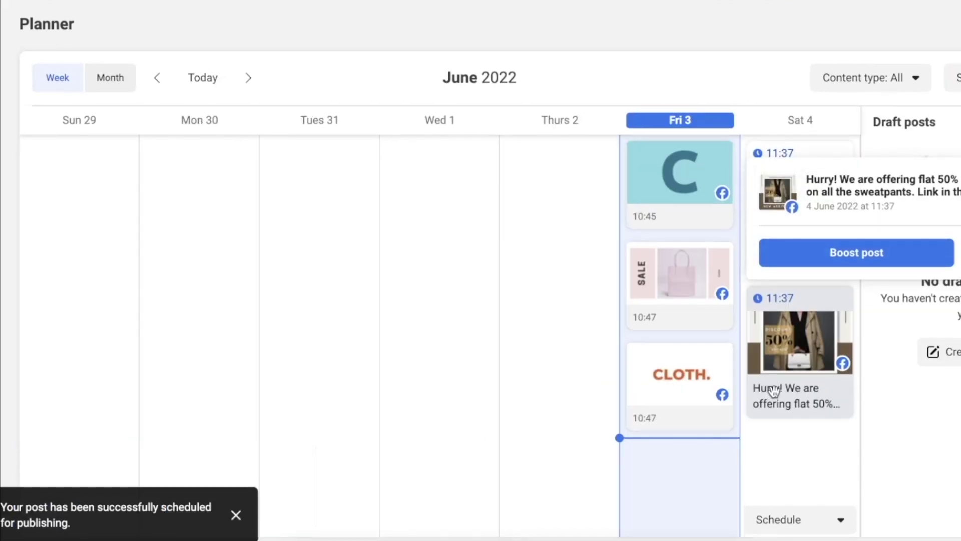
- Dismiss the scheduling confirmation and switch the Planner to the Month view
click(237, 514)
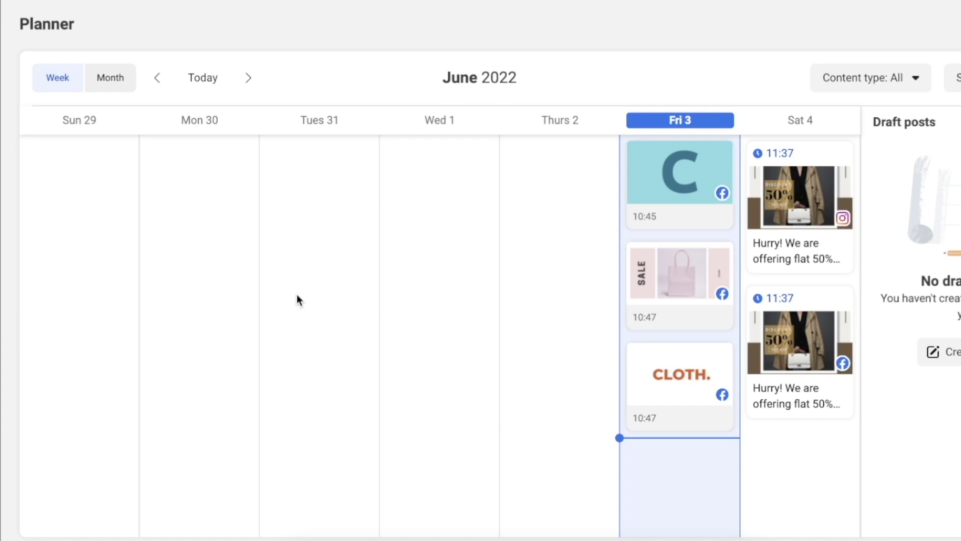
click(111, 78)
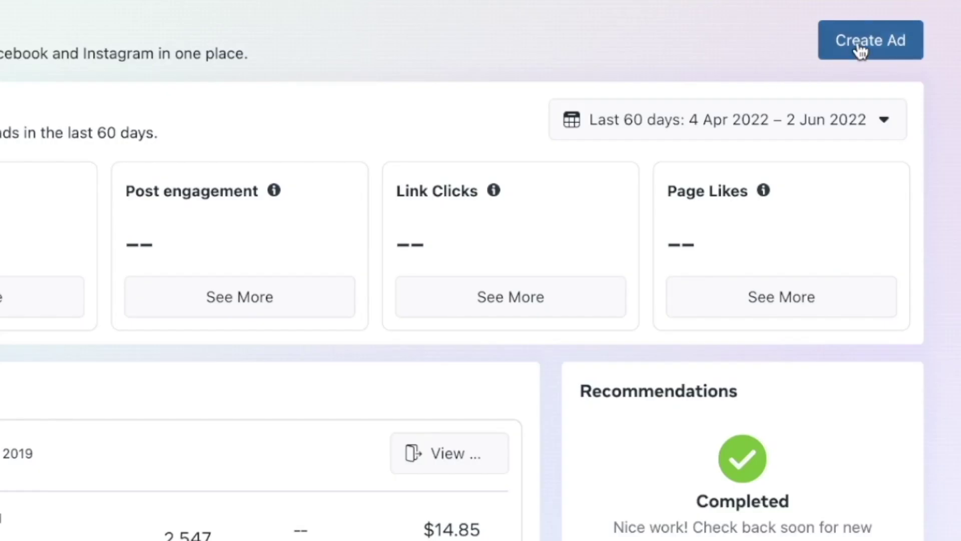
- Create a new ad using the 'Boost an Instagram post' goal
click(860, 50)
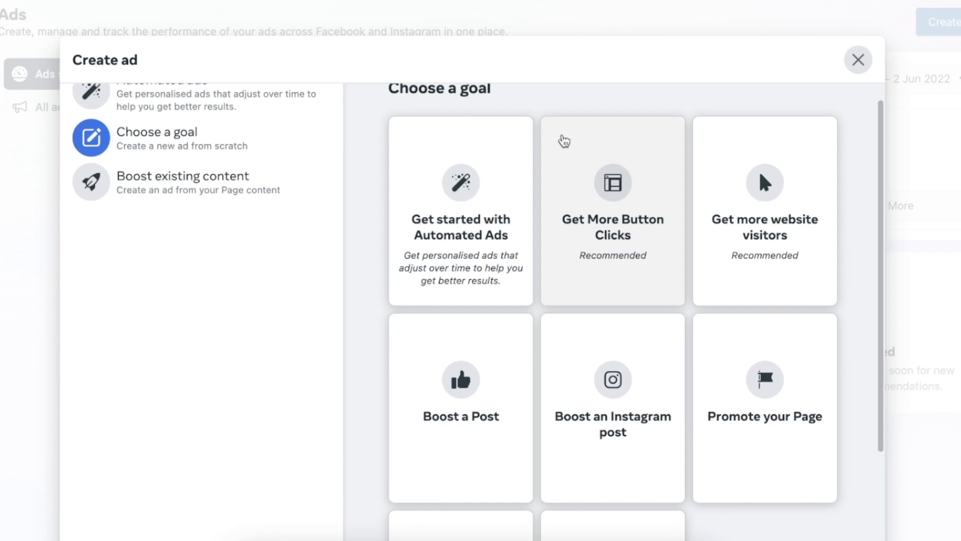
scroll(564, 141, down, 1)
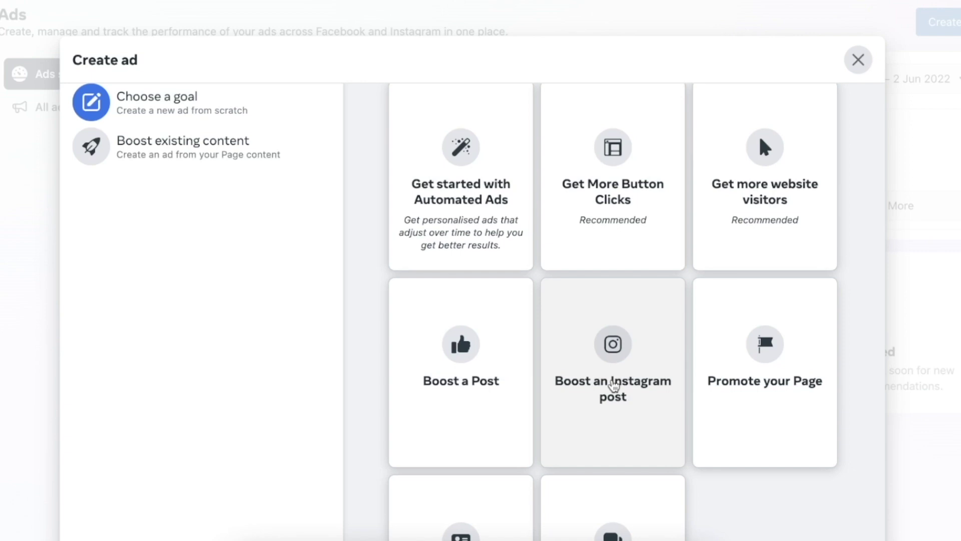
click(614, 385)
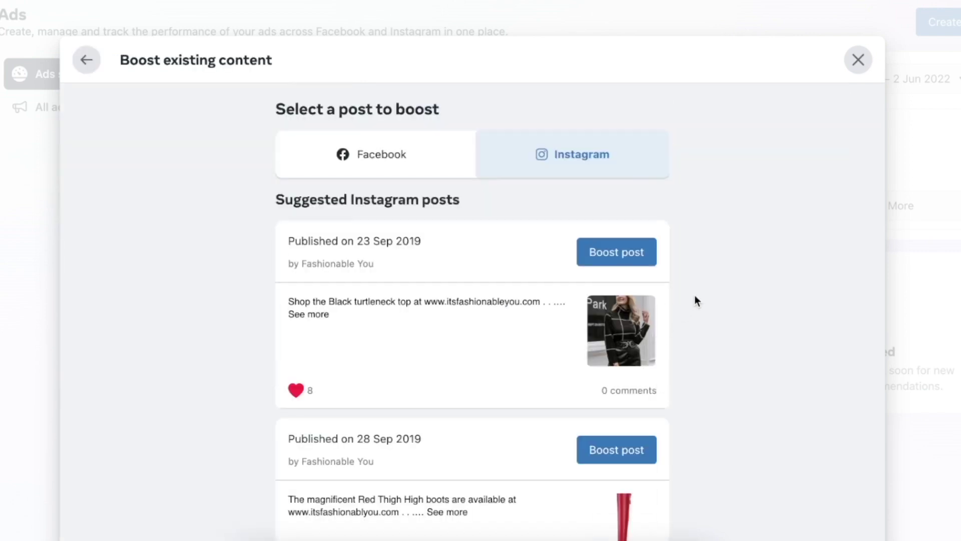
scroll(695, 292, down, 2)
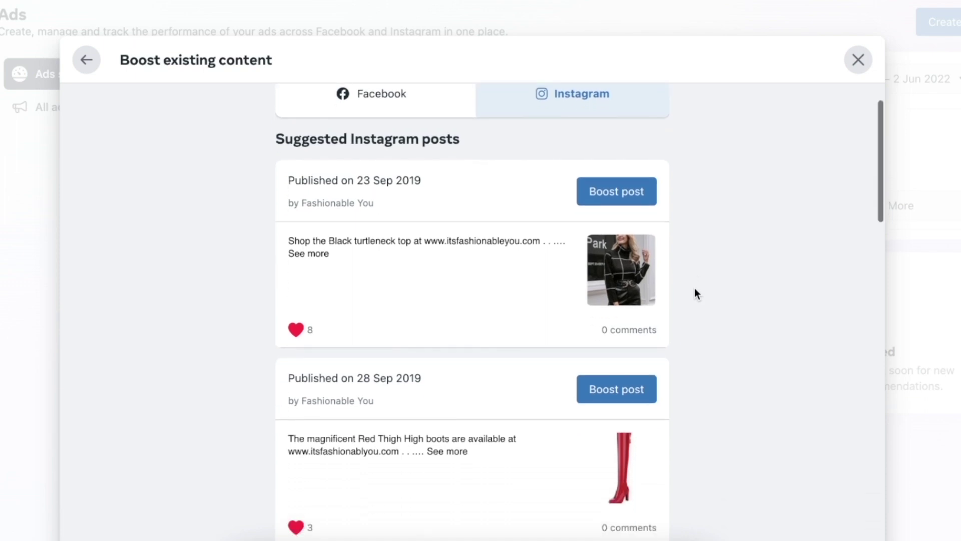
scroll(695, 289, down, 1)
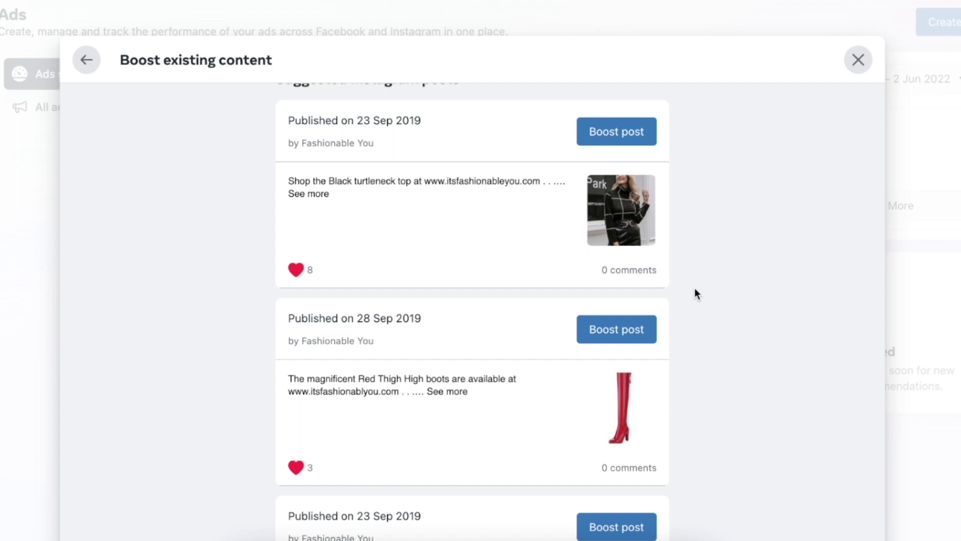
scroll(695, 290, down, 6)
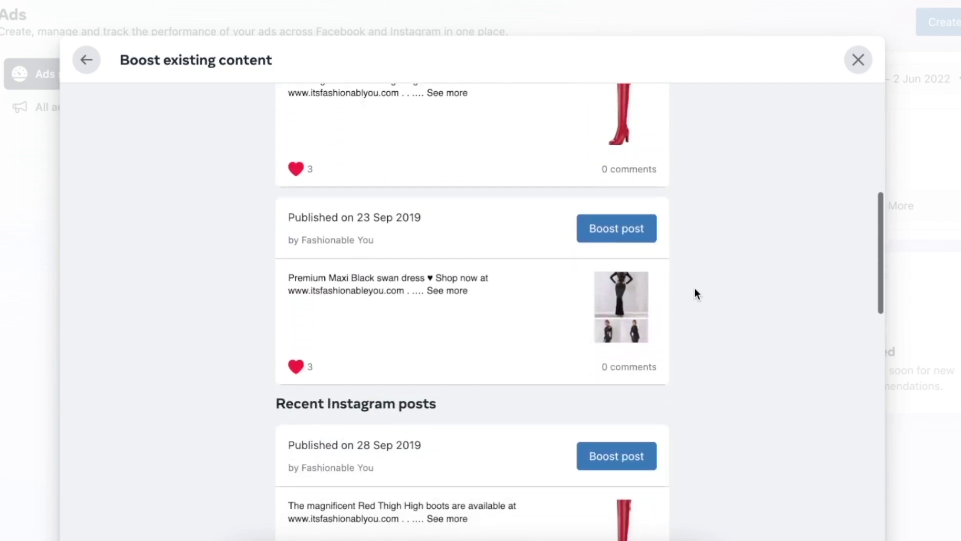
scroll(695, 290, up, 5)
scroll(697, 293, up, 2)
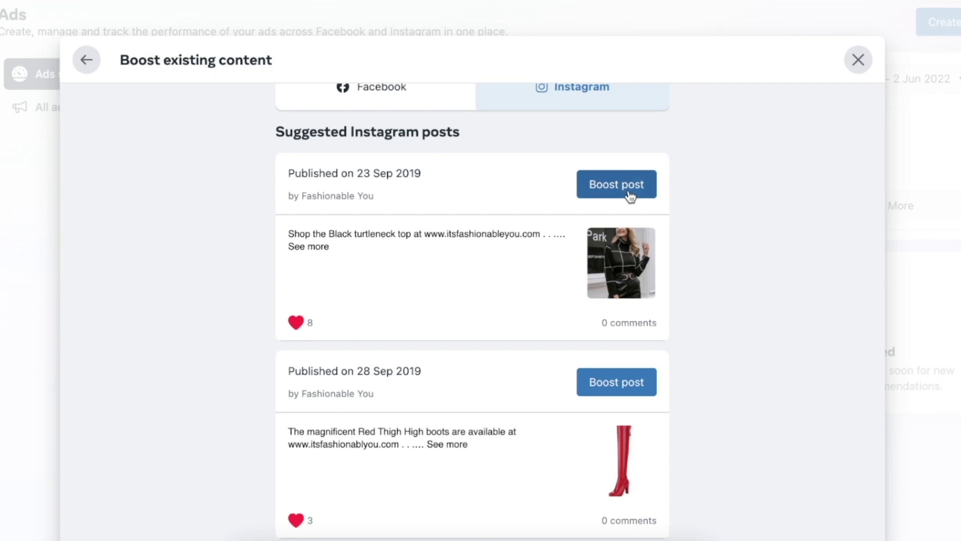
- Boost the Black turtleneck post with goal 'Get more website visitors' and button label Visit Instagram profile
click(617, 185)
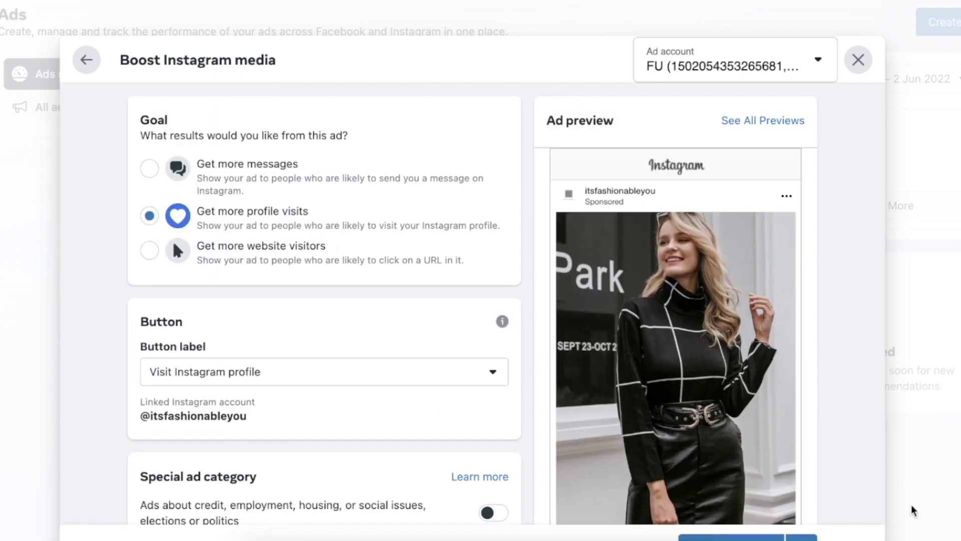
scroll(664, 376, down, 5)
scroll(664, 376, up, 2)
scroll(664, 375, up, 4)
scroll(280, 200, up, 1)
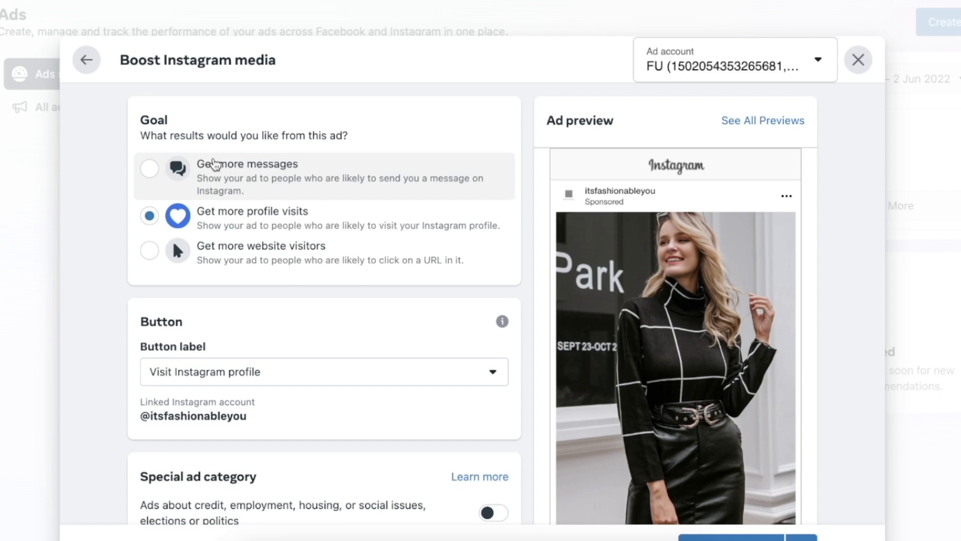
click(148, 253)
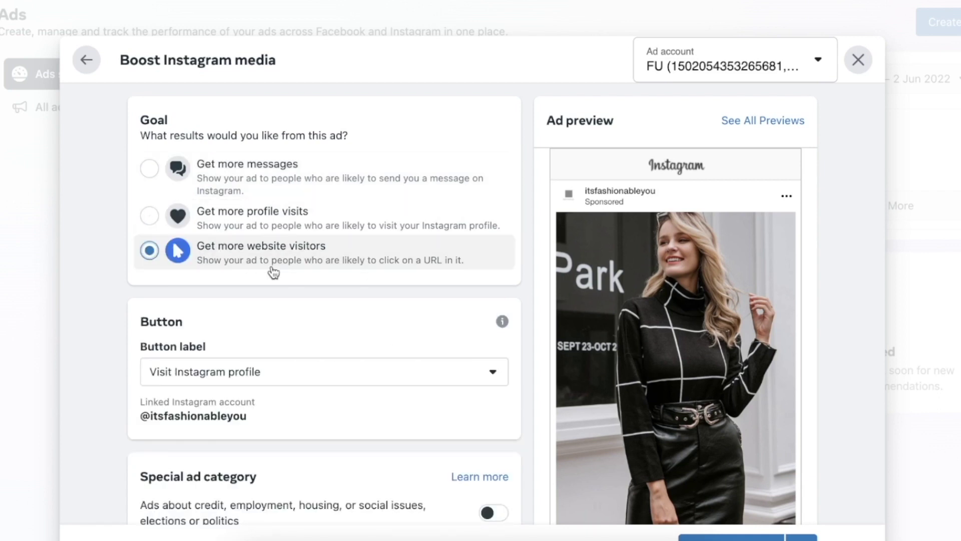
scroll(312, 269, down, 1)
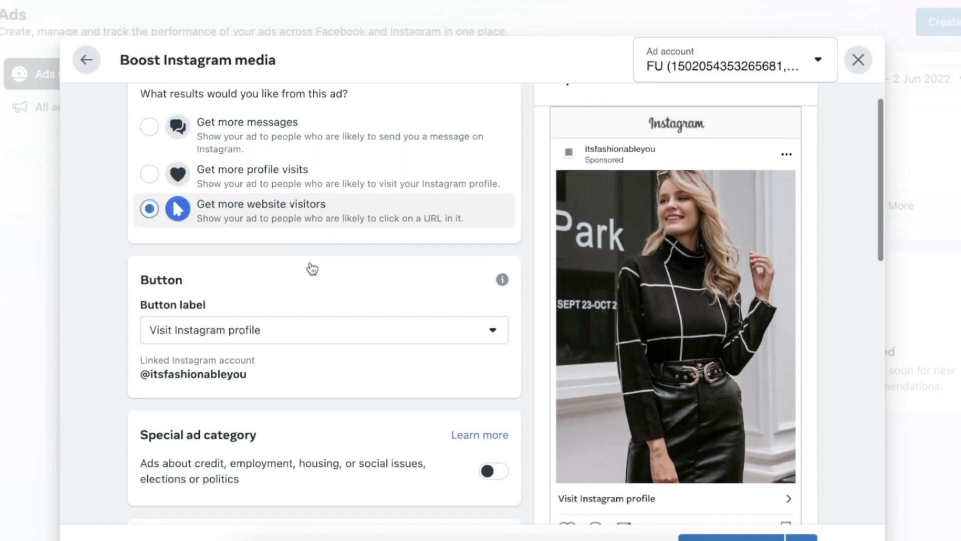
scroll(572, 302, down, 3)
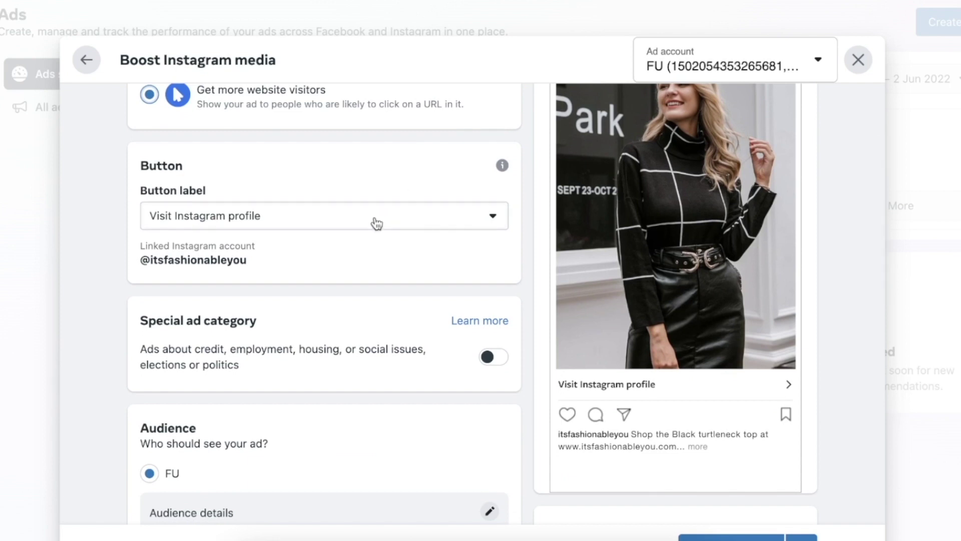
click(376, 224)
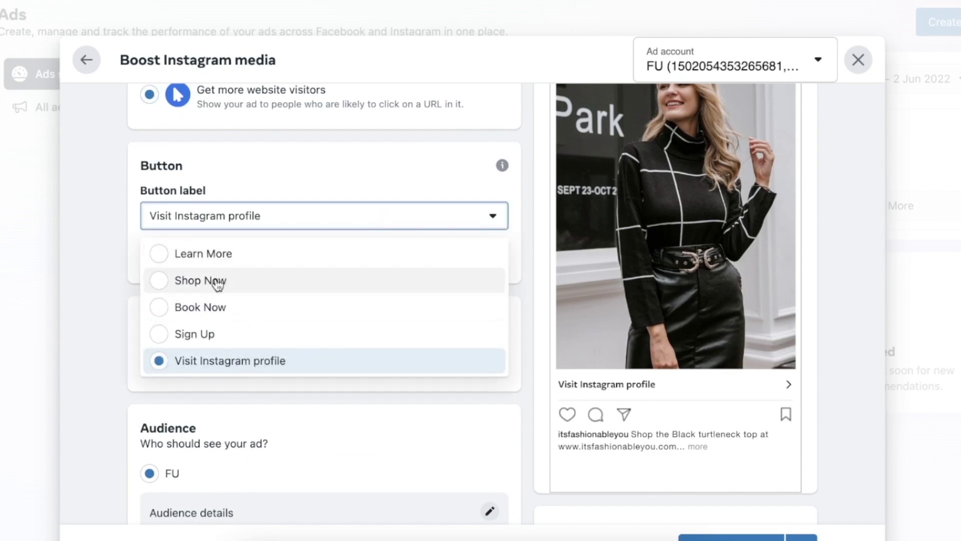
click(228, 373)
scroll(229, 351, down, 5)
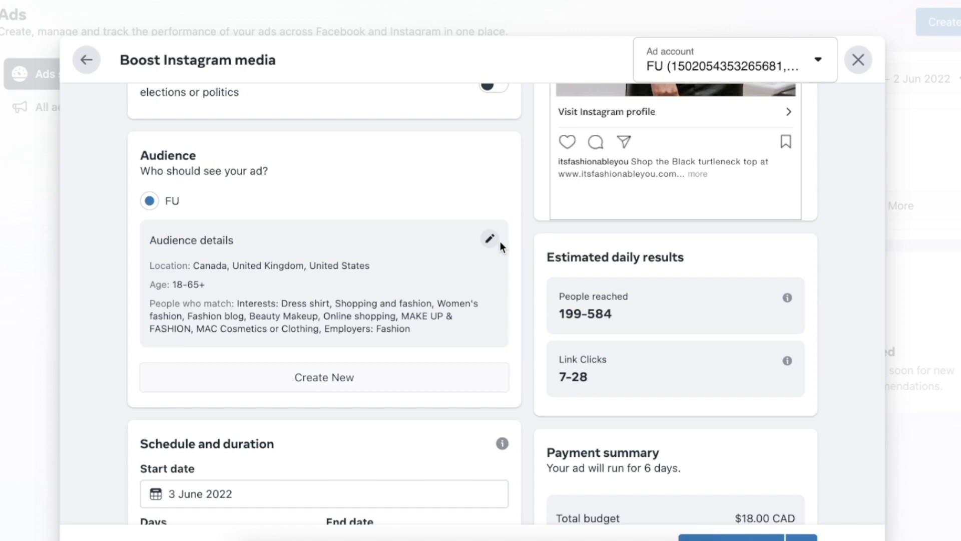
- Edit the boost audience to target women only, aged 26–46
click(490, 239)
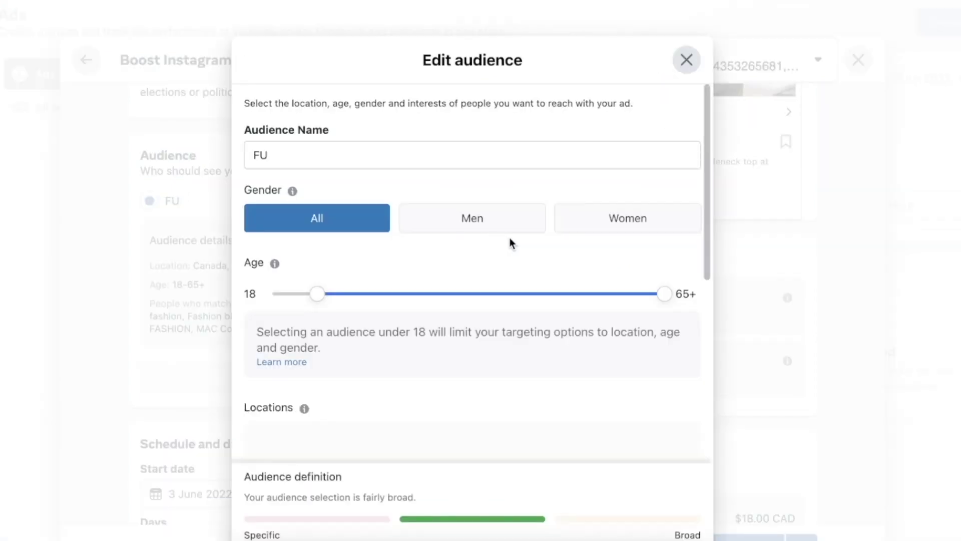
scroll(478, 135, down, 1)
scroll(478, 135, up, 1)
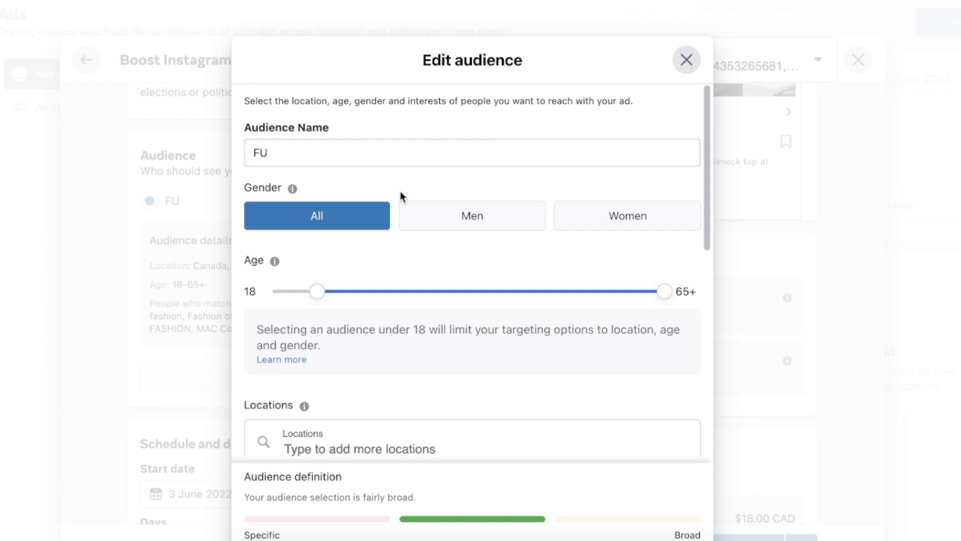
click(460, 234)
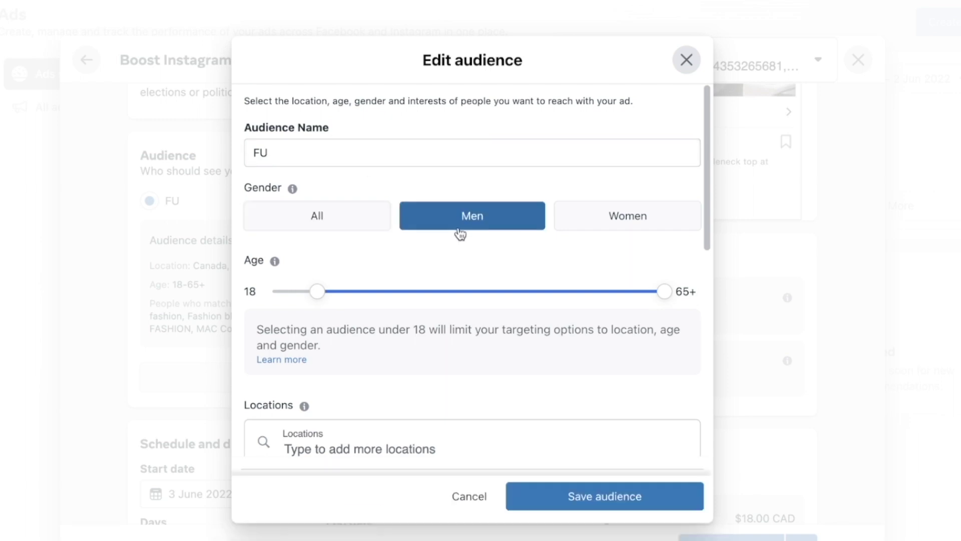
click(626, 223)
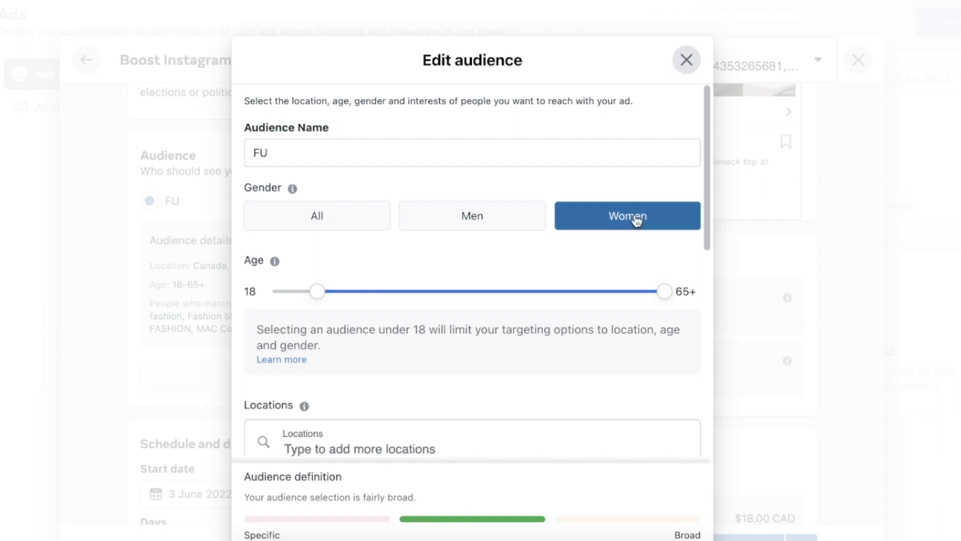
drag(665, 294, 525, 295)
drag(317, 292, 373, 299)
scroll(371, 298, down, 5)
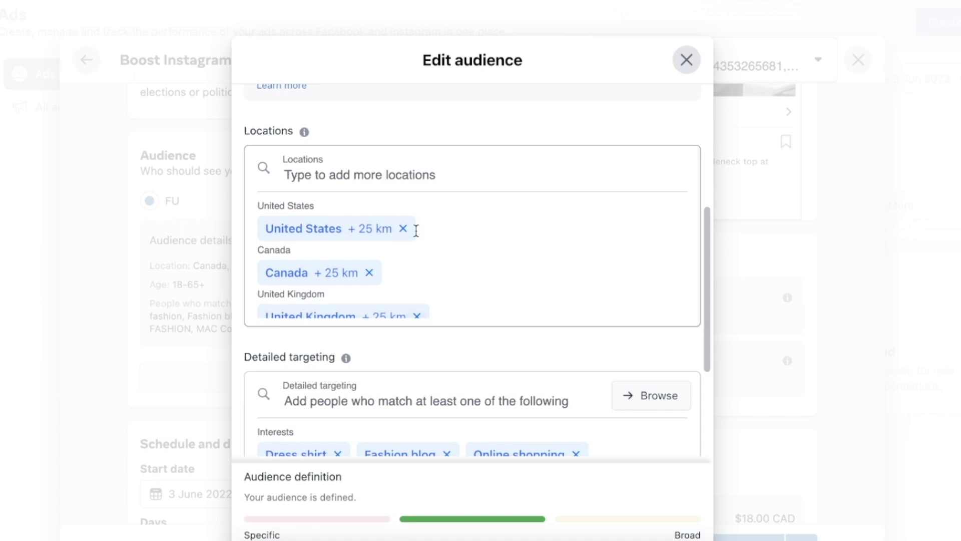
- Remove United States and United Kingdom from the locations, leaving Canada, and save the audience
click(403, 228)
click(417, 195)
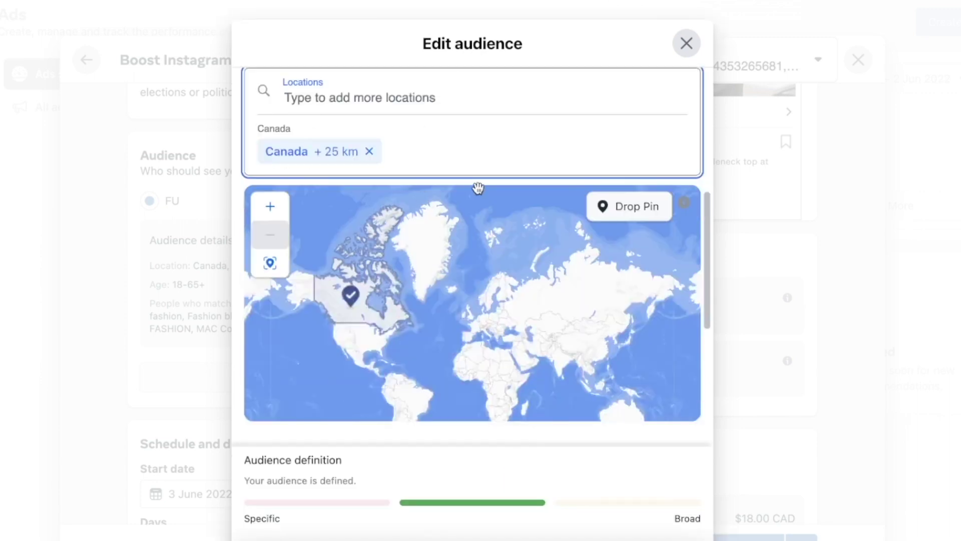
scroll(476, 184, down, 7)
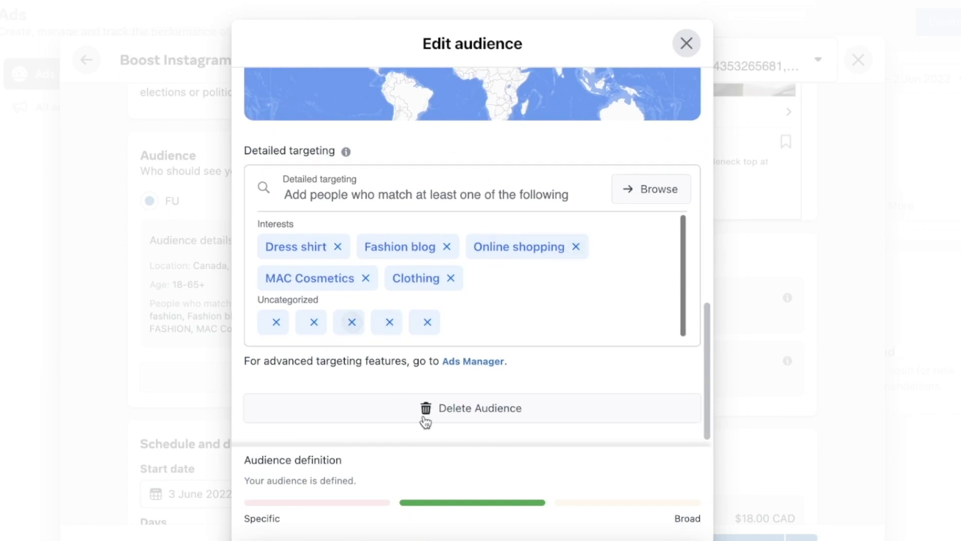
scroll(447, 457, down, 5)
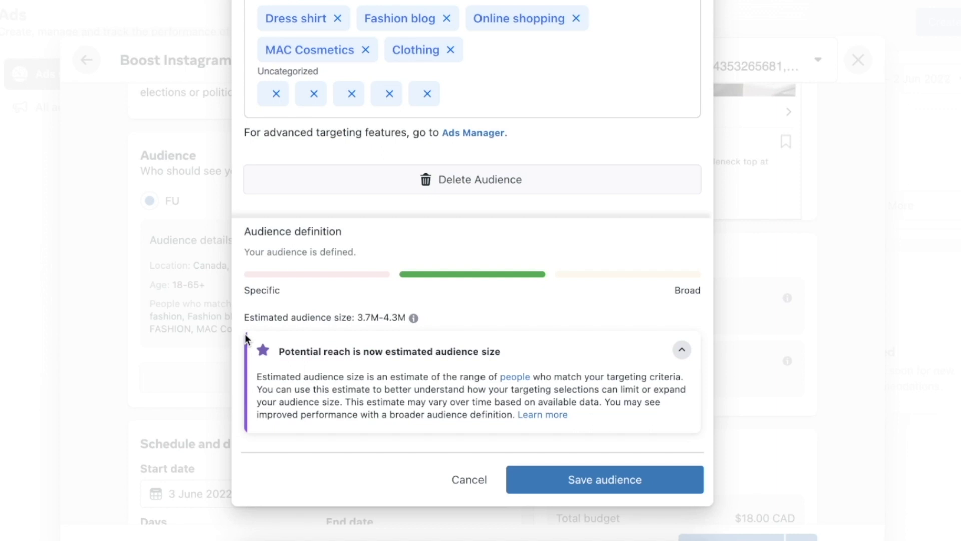
click(640, 481)
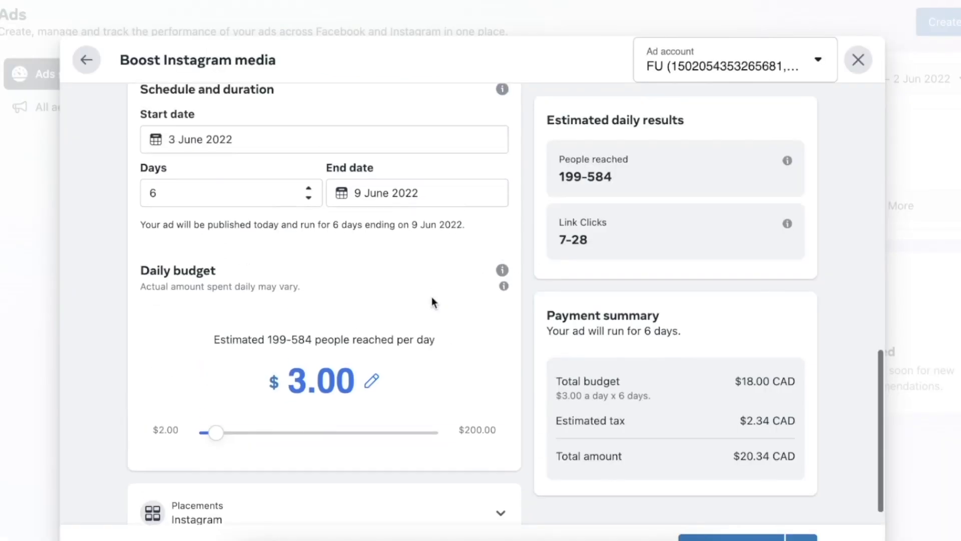
scroll(433, 299, up, 1)
- Check the boost's start date and keep it at 3 June 2022
click(211, 202)
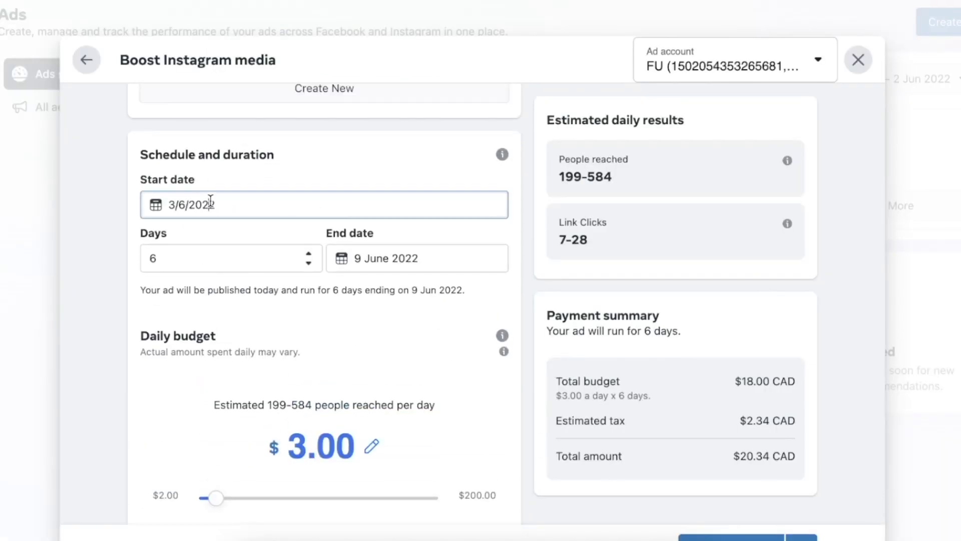
click(428, 270)
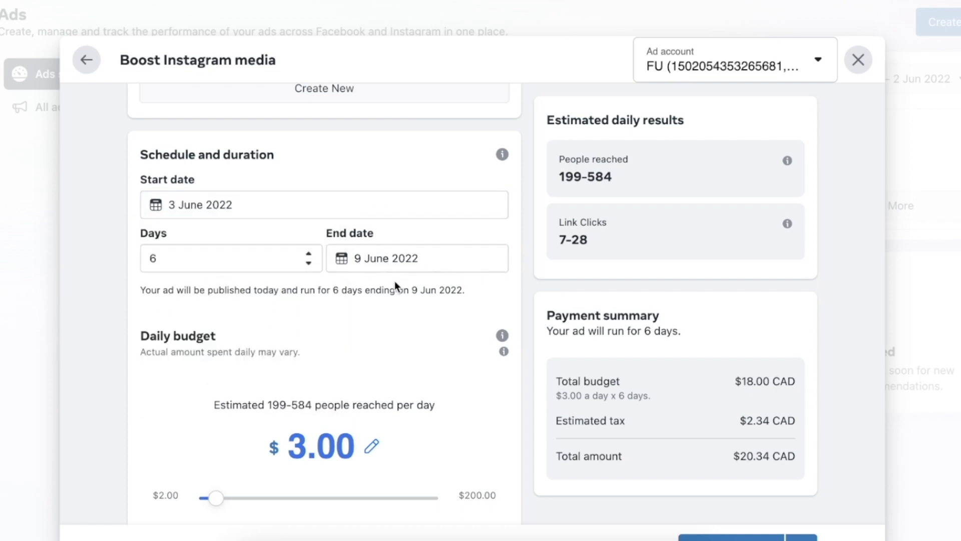
scroll(395, 282, down, 1)
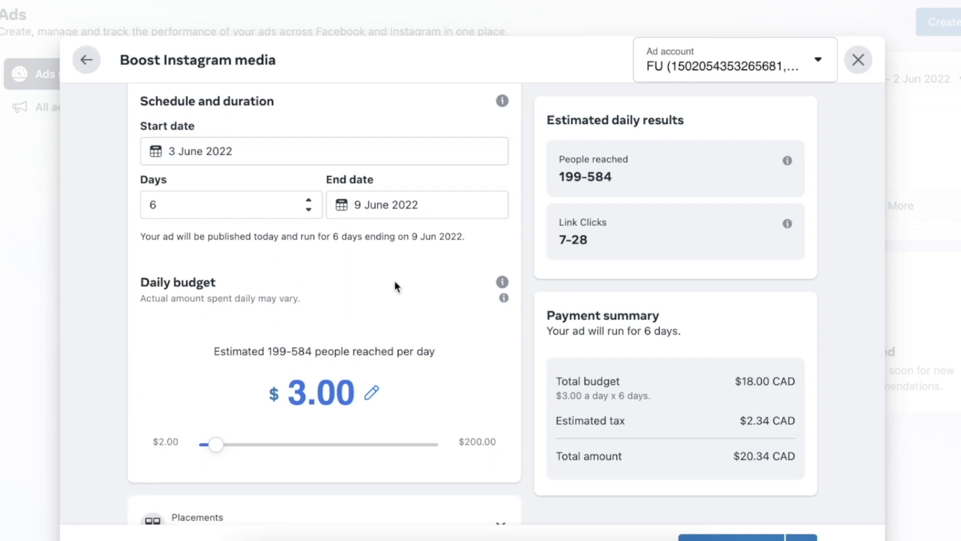
scroll(251, 332, down, 1)
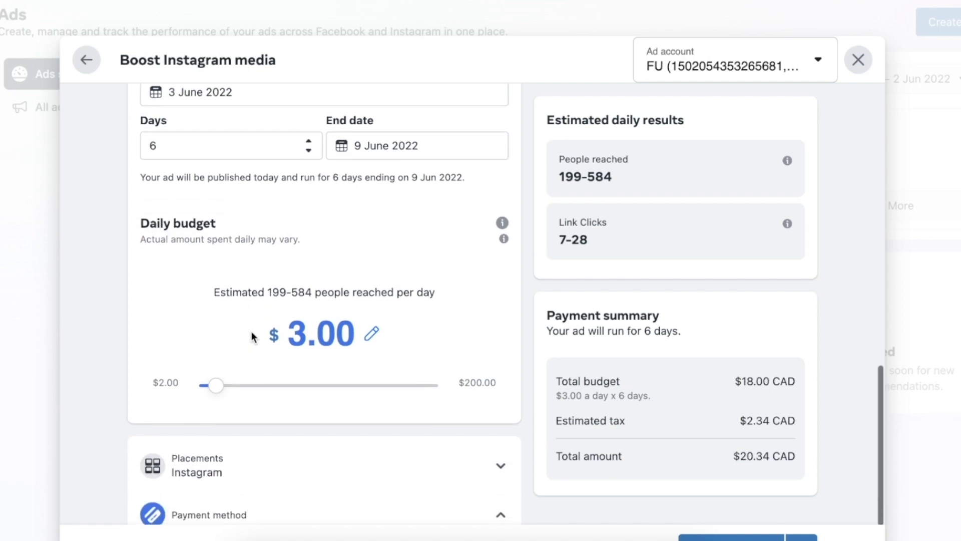
drag(213, 292, 275, 310)
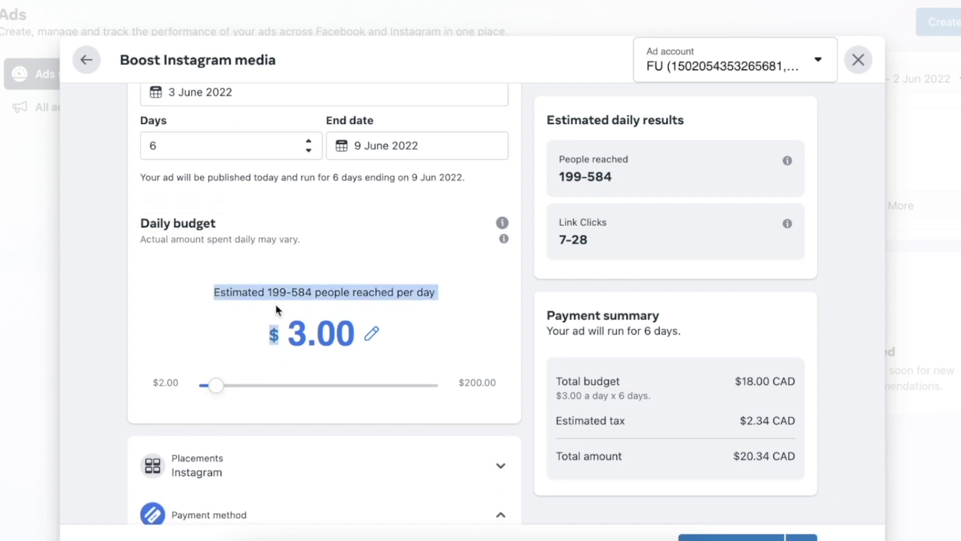
click(276, 304)
- Drag the daily budget up to $5.00, totalling $33.90 CAD over 6 days
drag(215, 388, 234, 389)
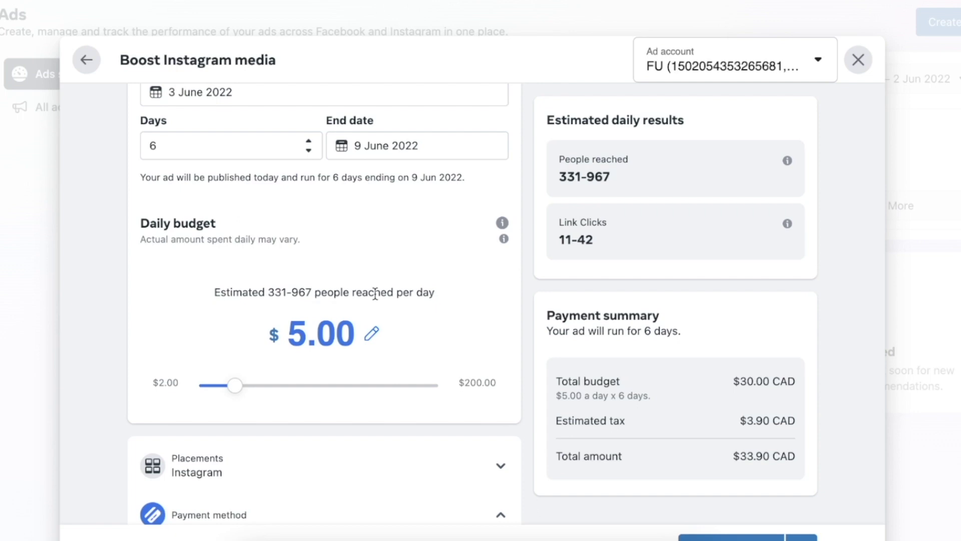
scroll(374, 293, down, 1)
drag(599, 236, 616, 134)
drag(591, 241, 608, 231)
drag(582, 184, 580, 243)
scroll(579, 243, down, 2)
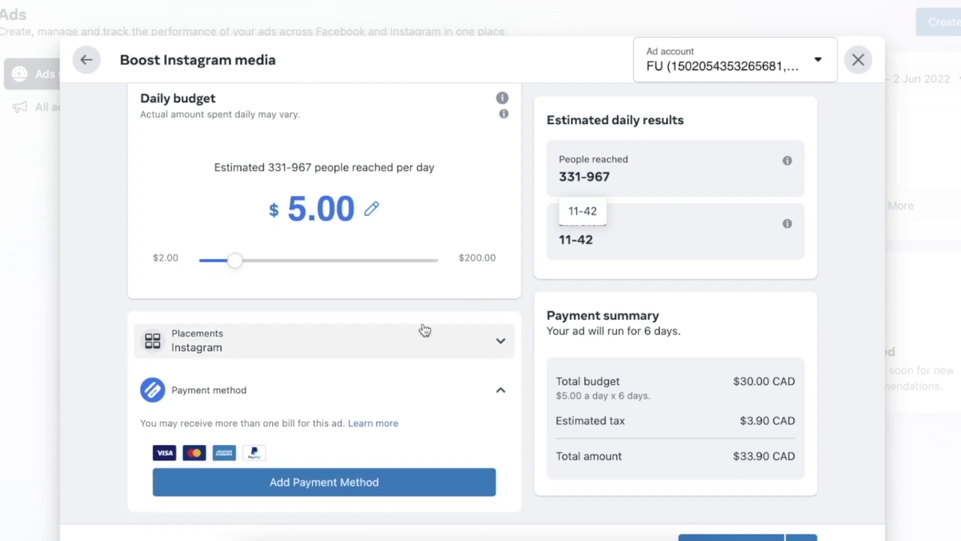
- Confirm Instagram is among the boost's placements and reveal the option to schedule the boost
click(365, 357)
scroll(365, 361, down, 2)
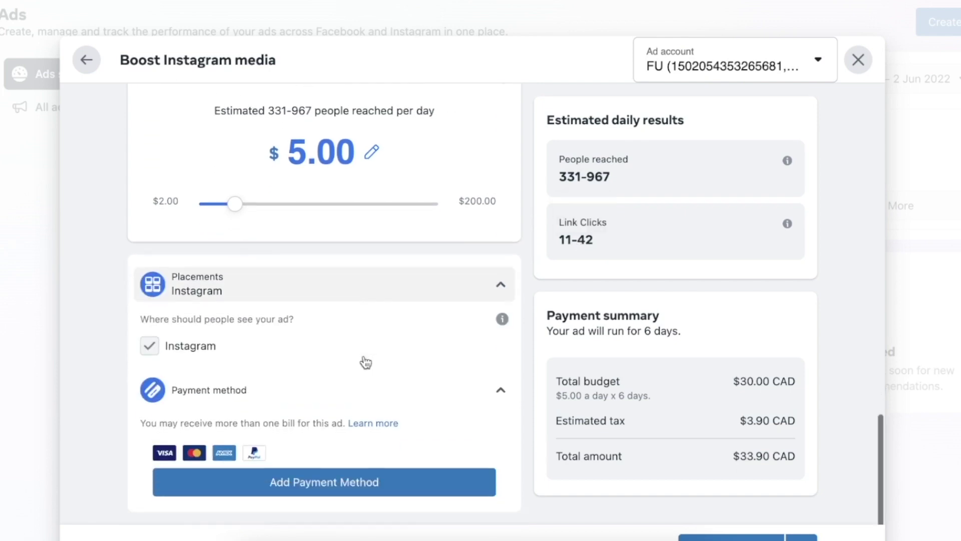
scroll(344, 420, down, 1)
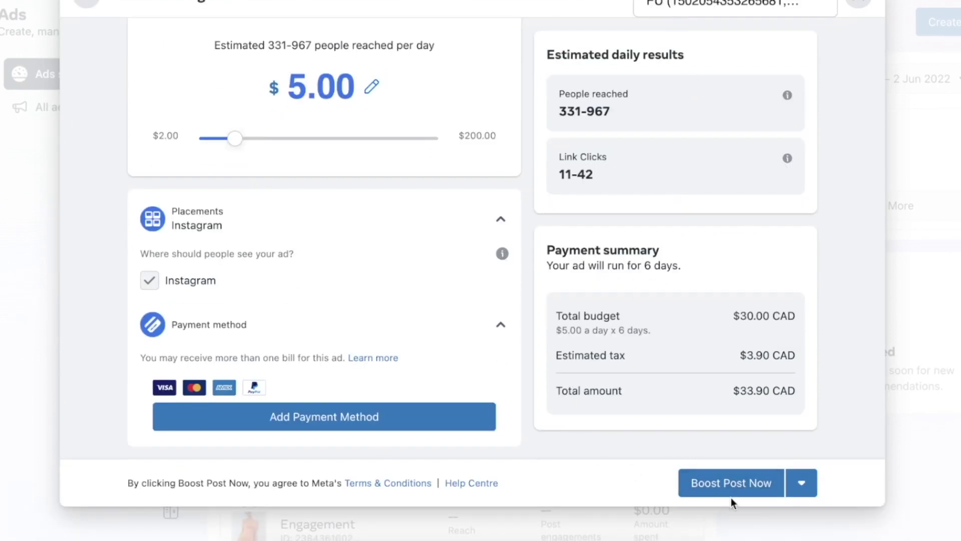
click(806, 486)
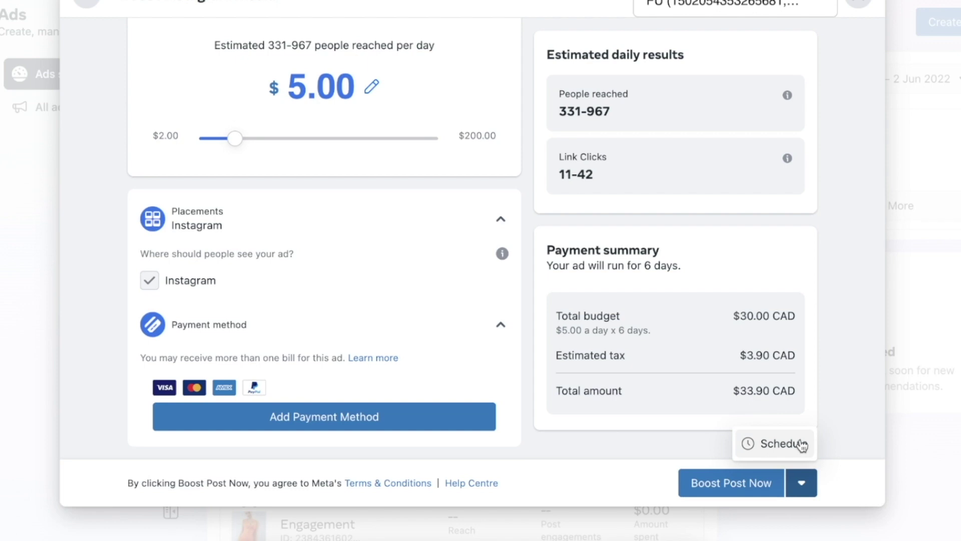
scroll(867, 116, up, 10)
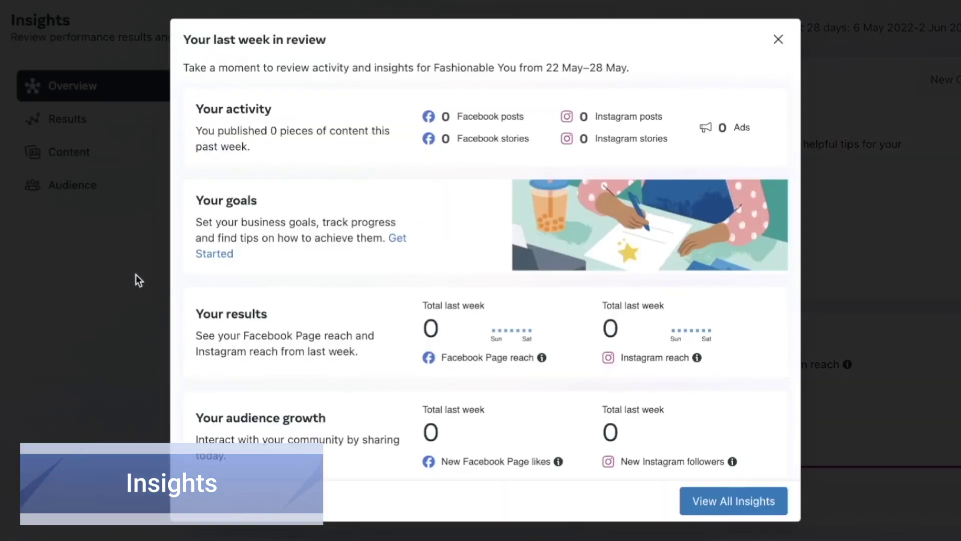
- Dismiss the last-week review and welcome pop-ups, then browse the Insights Overview
click(779, 39)
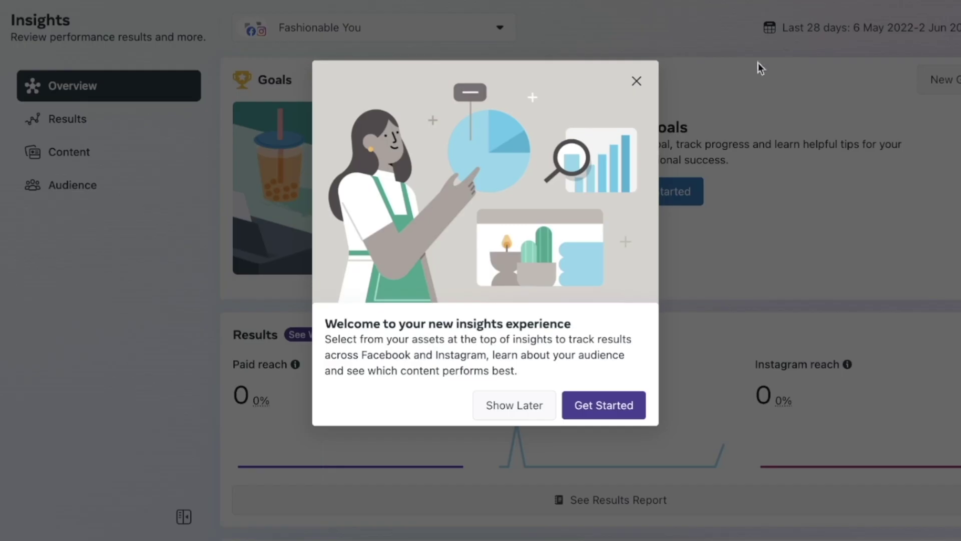
click(636, 82)
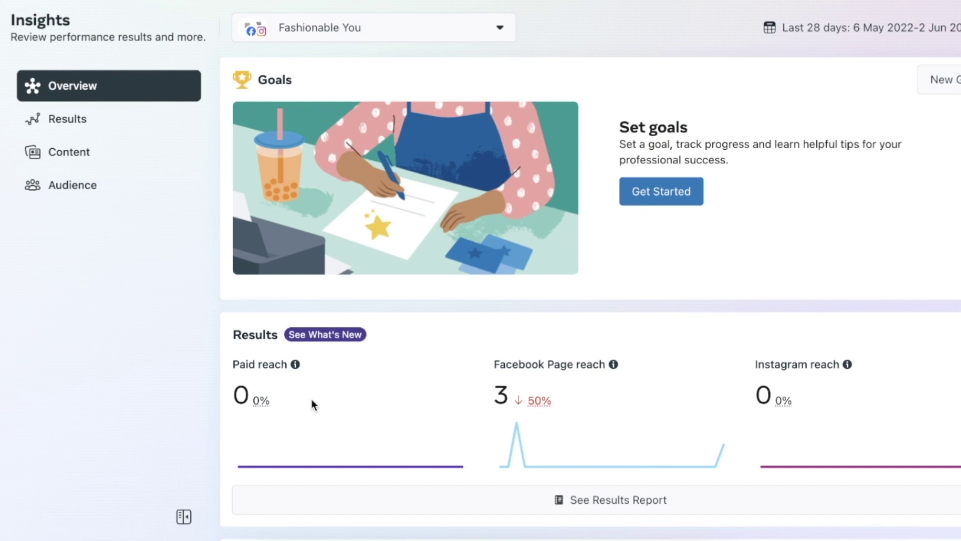
scroll(313, 402, down, 2)
scroll(505, 357, down, 8)
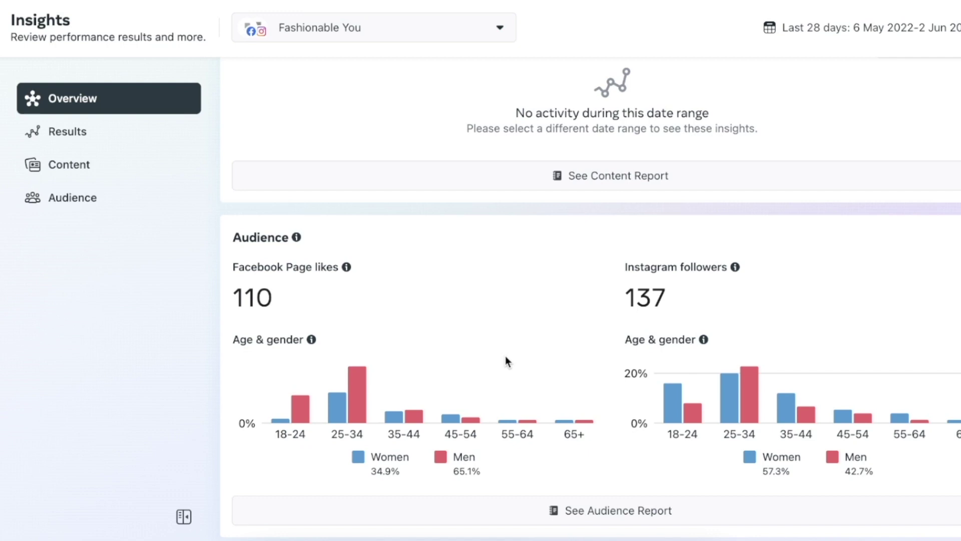
- Review the Results, Content and Audience insights pages for Fashionable You
click(54, 131)
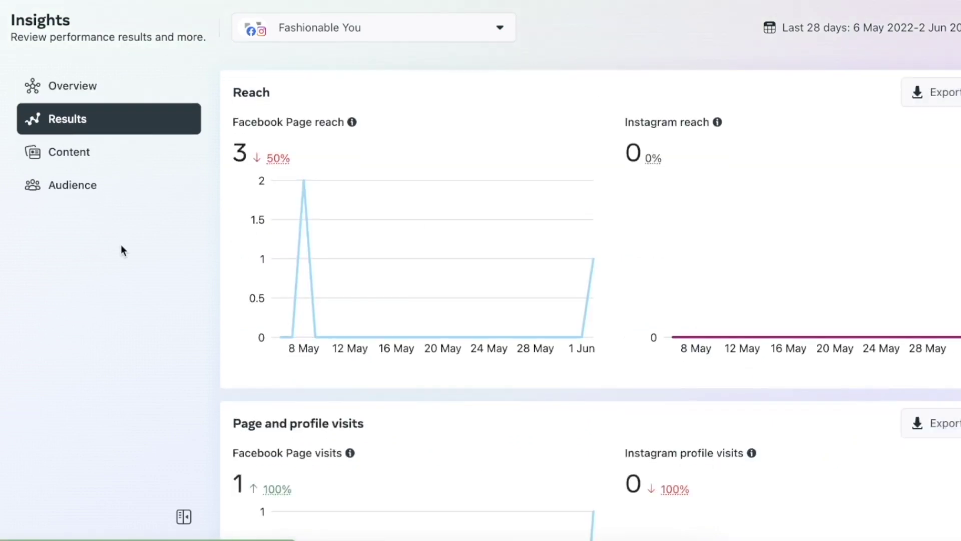
scroll(223, 243, down, 7)
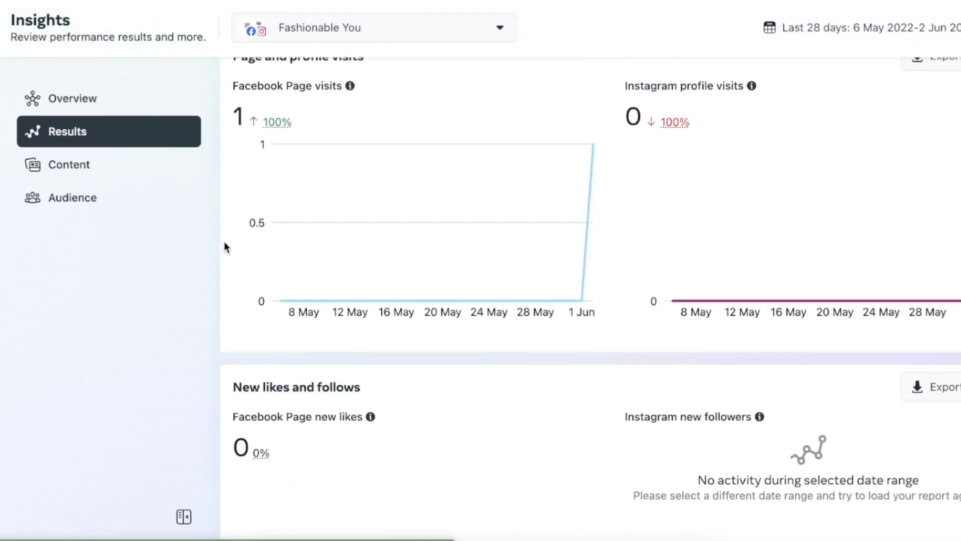
scroll(284, 245, down, 10)
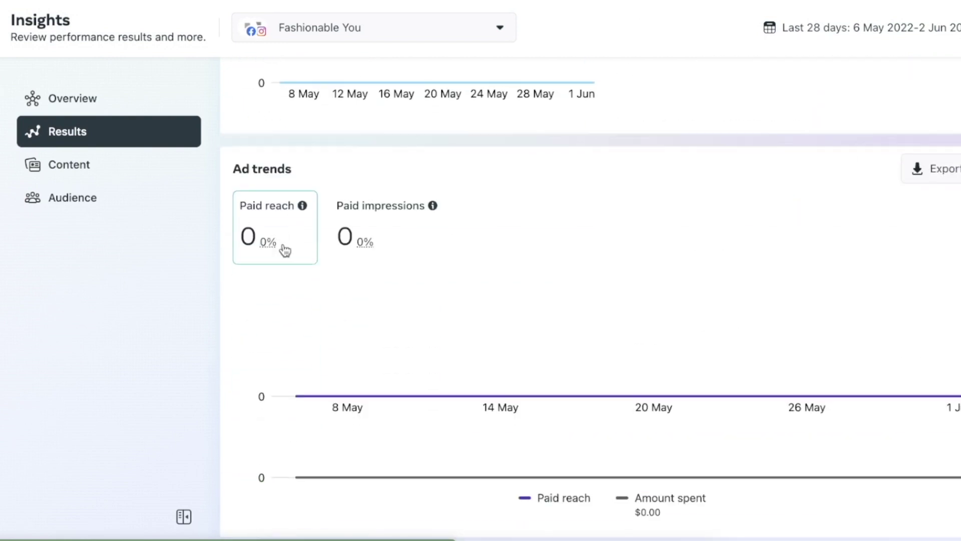
click(102, 167)
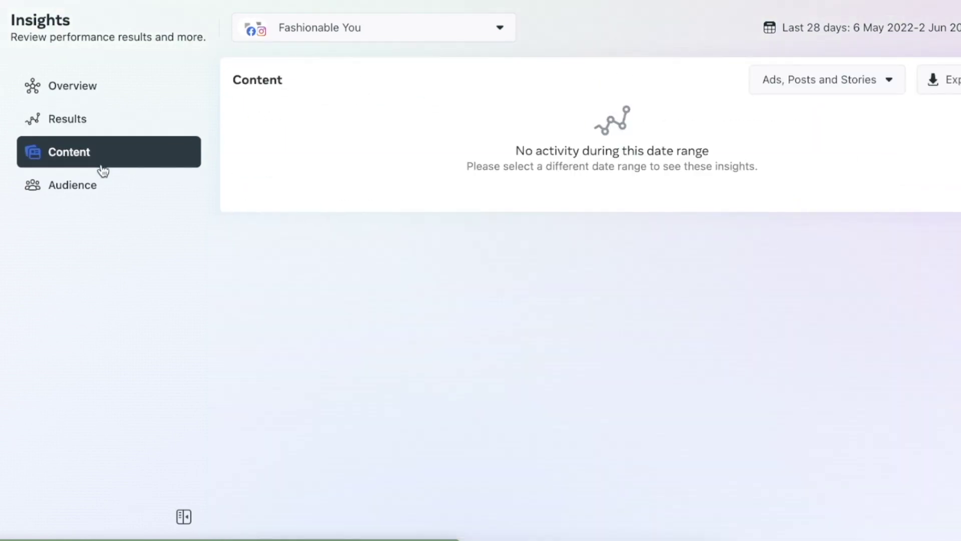
click(81, 193)
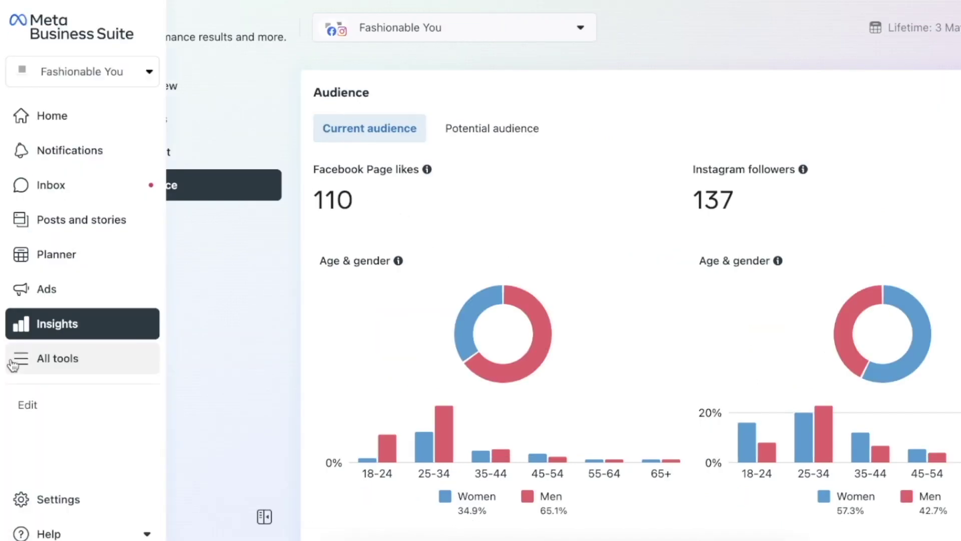
- Go to Instant Forms under Analyse and report in the All tools list
click(12, 364)
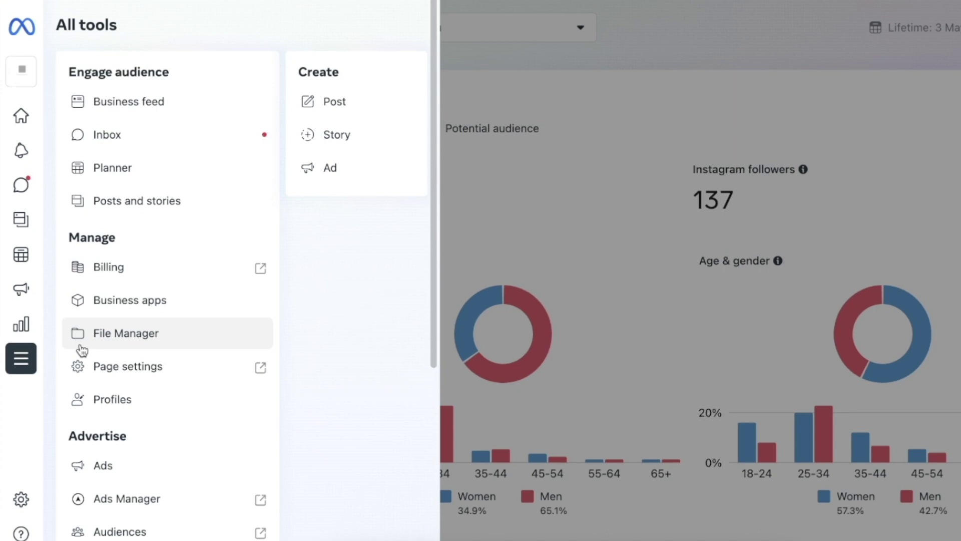
scroll(81, 351, down, 5)
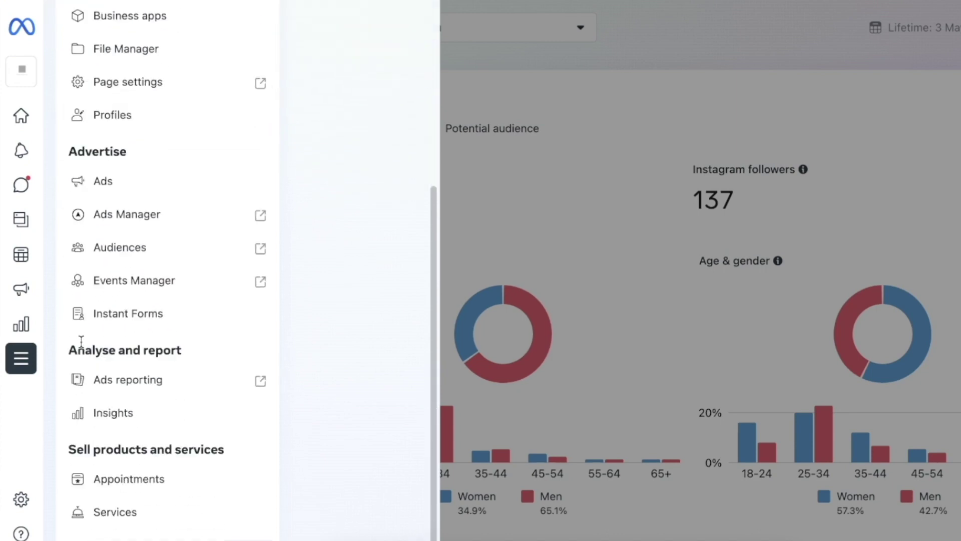
click(118, 328)
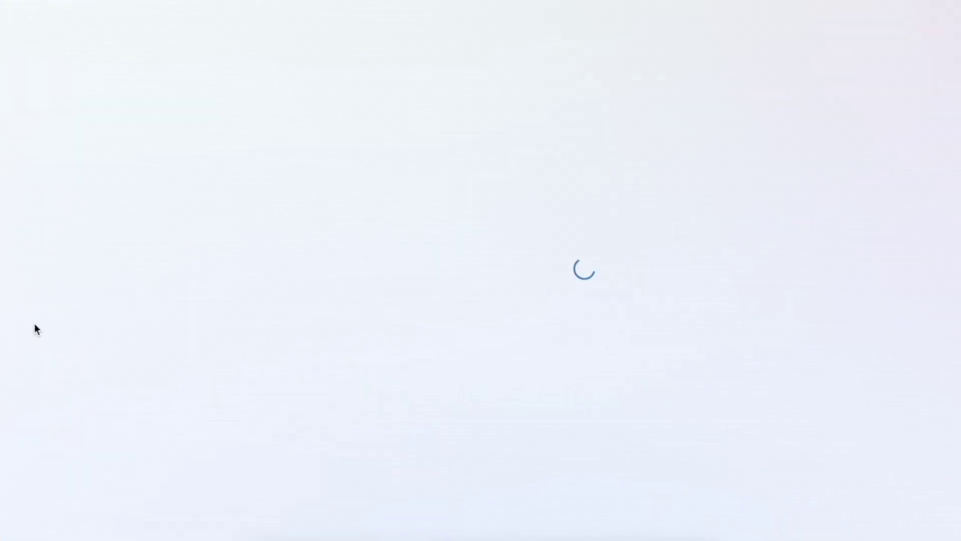